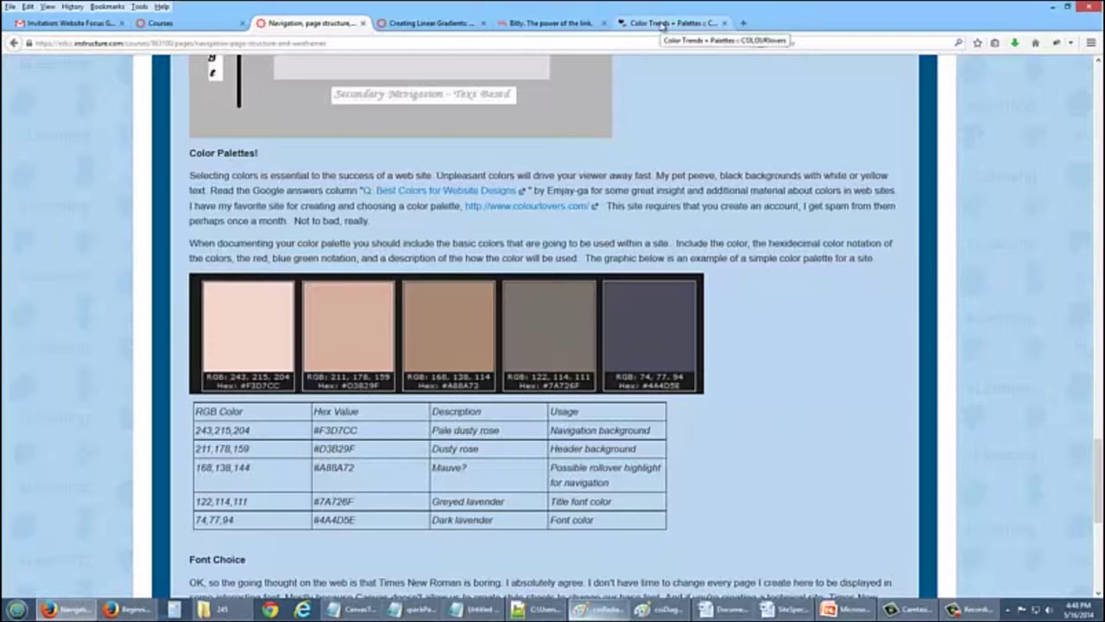
- Switch from the Canvas course page to the COLOURlovers home page tab
click(663, 23)
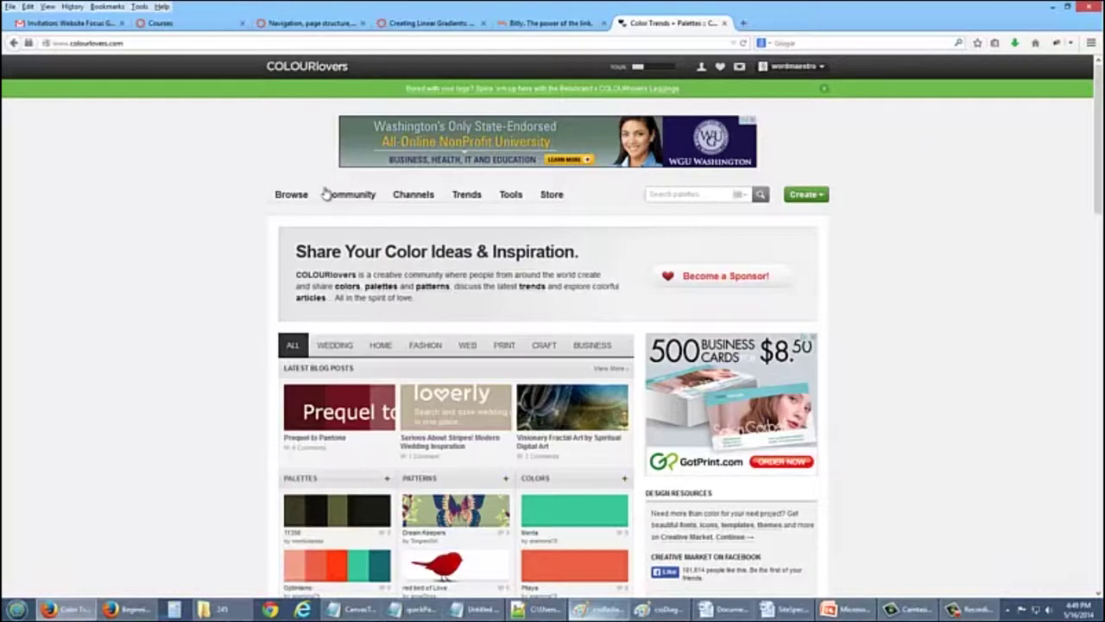
- Go to Browse > Palettes to list user-created palettes like Girl Ocean Party
mouse_move(297, 199)
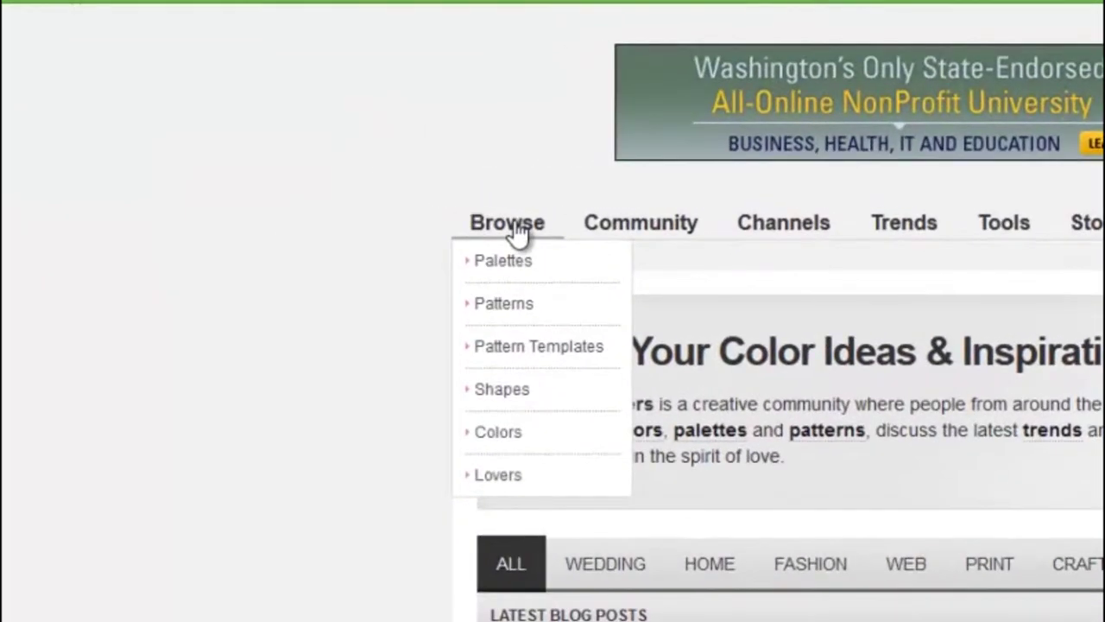
click(509, 261)
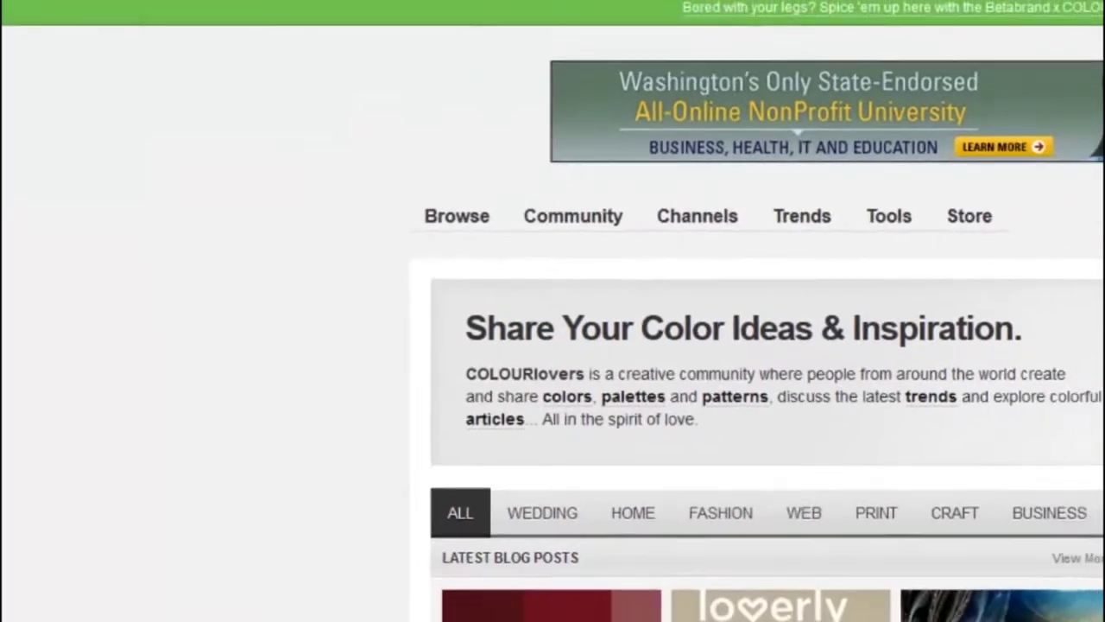
mouse_move(1042, 213)
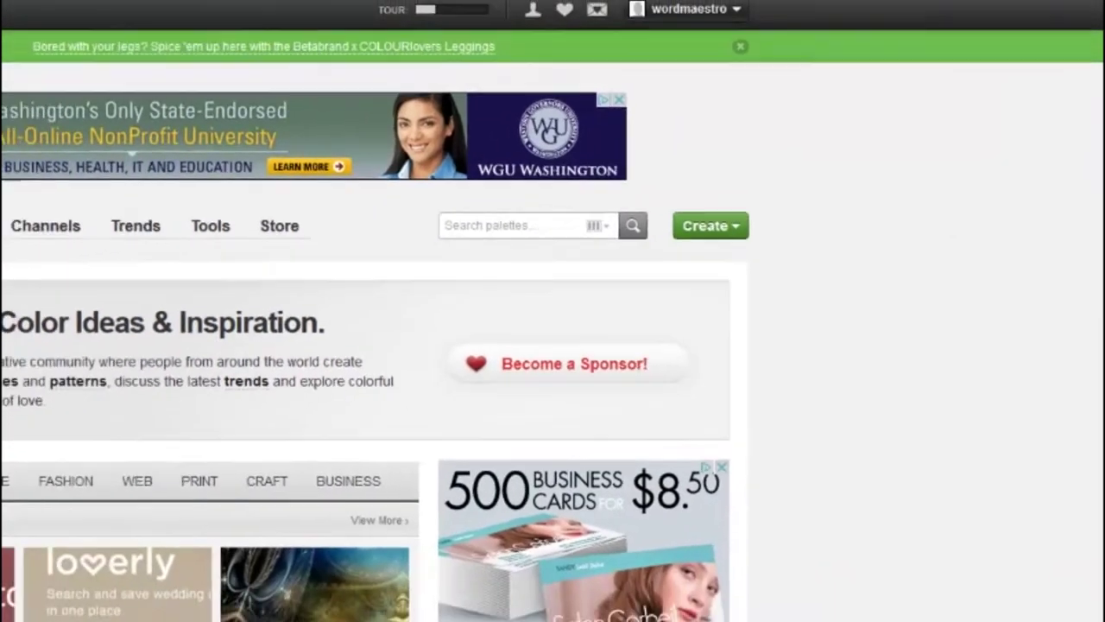
mouse_move(0, 258)
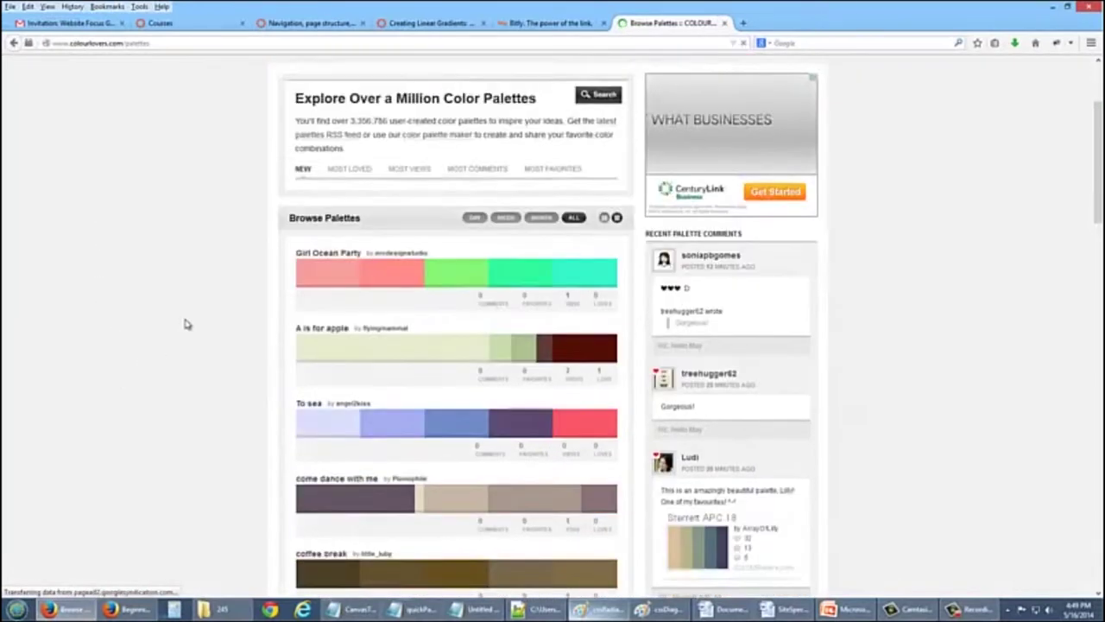
- Scroll through the palette list to page 2 and locate the Pacific palette
scroll(185, 324, down, 4)
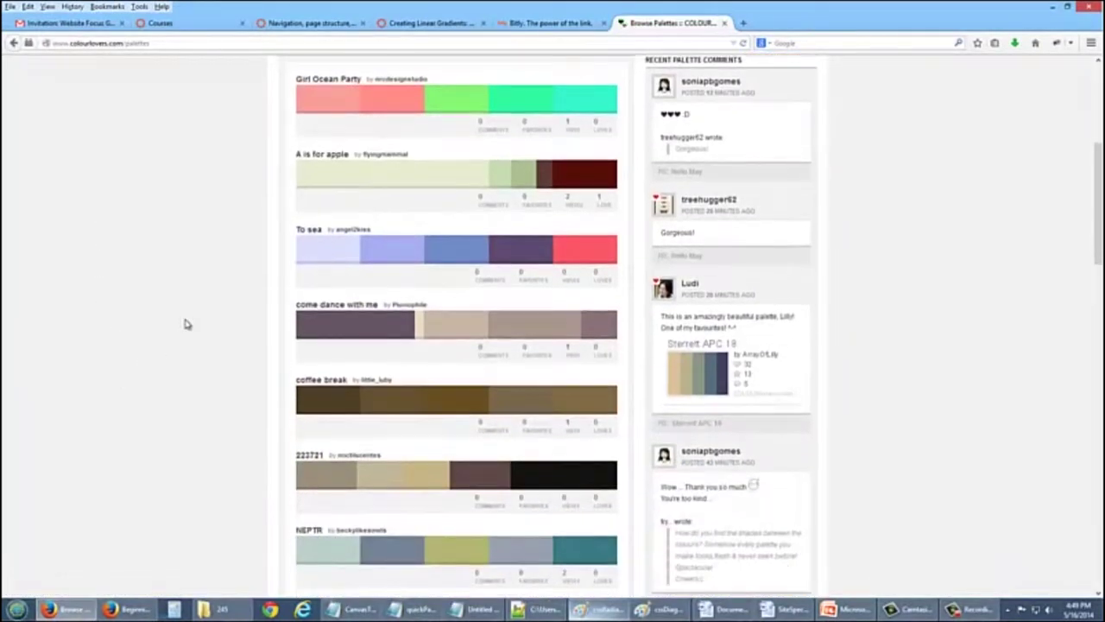
scroll(185, 324, down, 1)
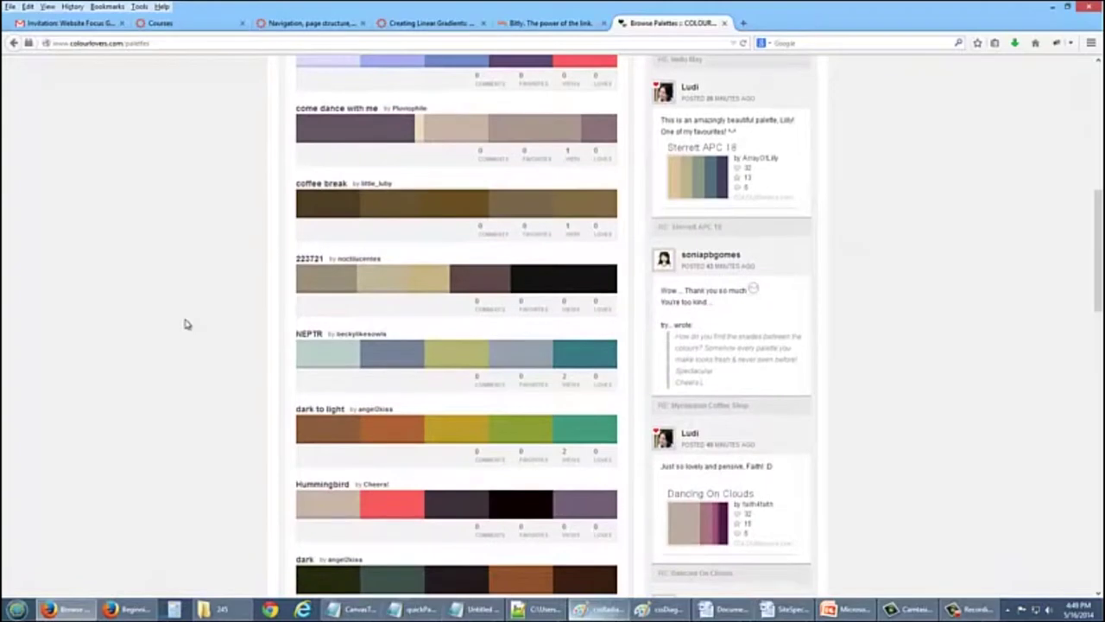
scroll(185, 323, down, 3)
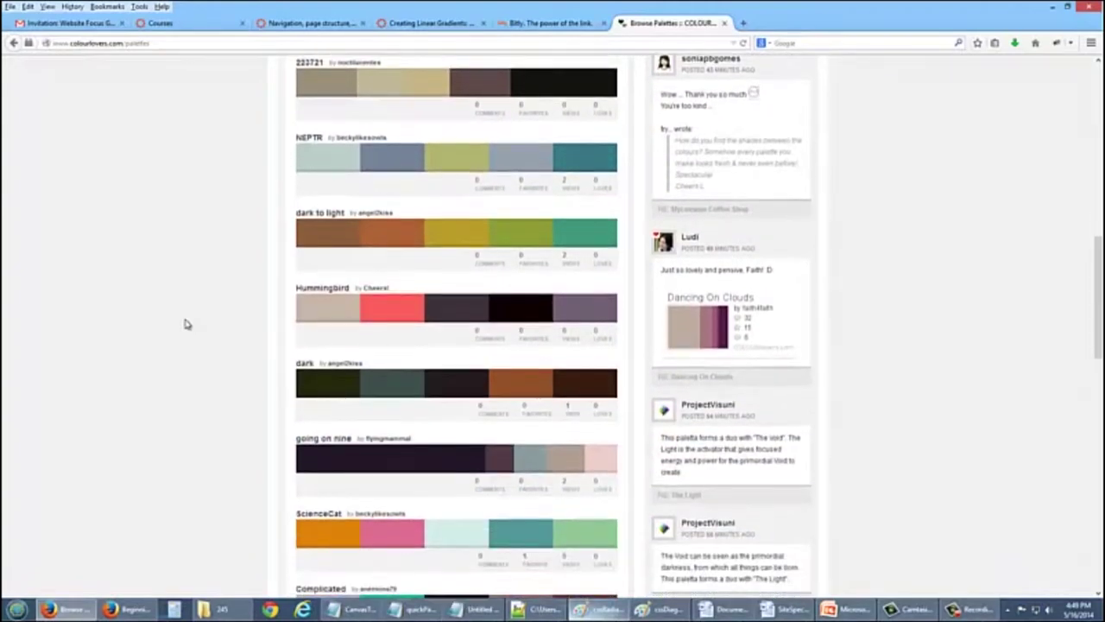
scroll(185, 324, down, 2)
scroll(185, 324, down, 1)
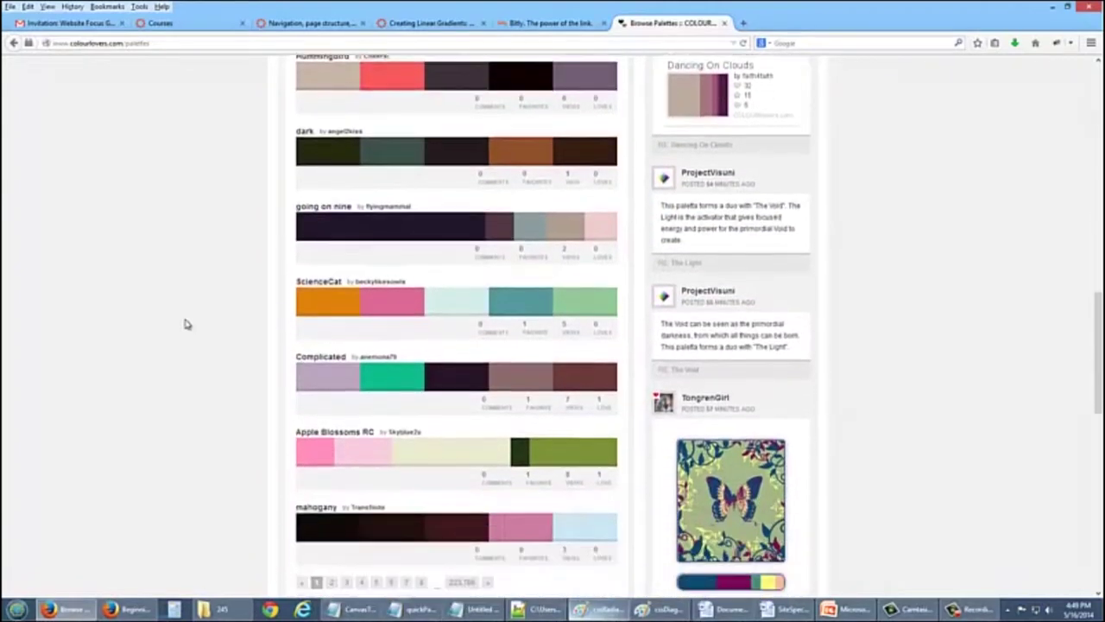
scroll(183, 328, down, 1)
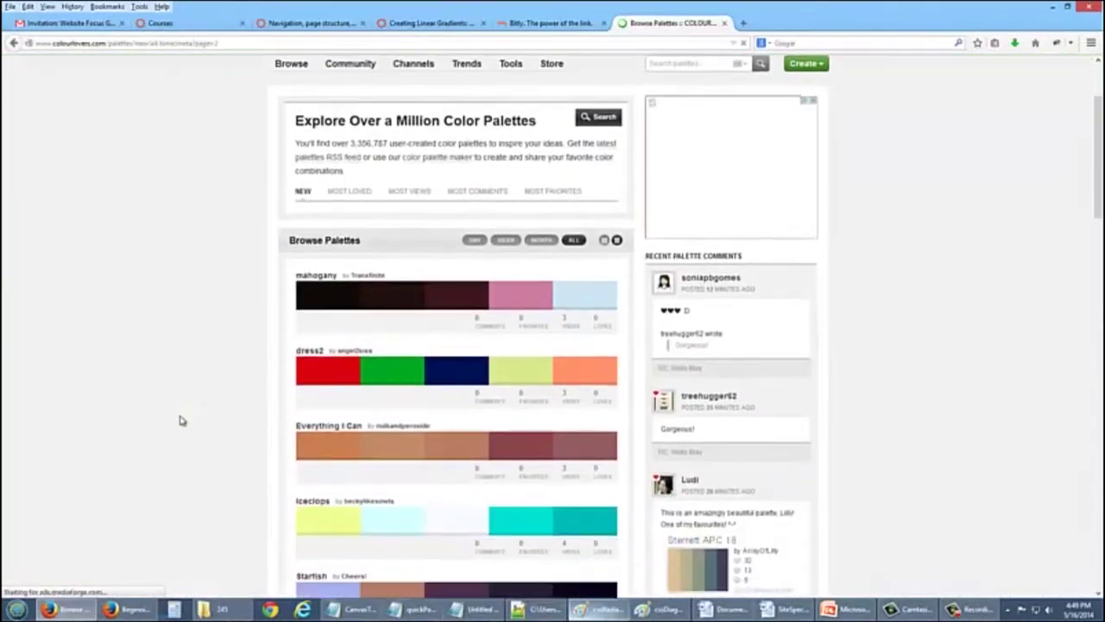
scroll(182, 420, down, 2)
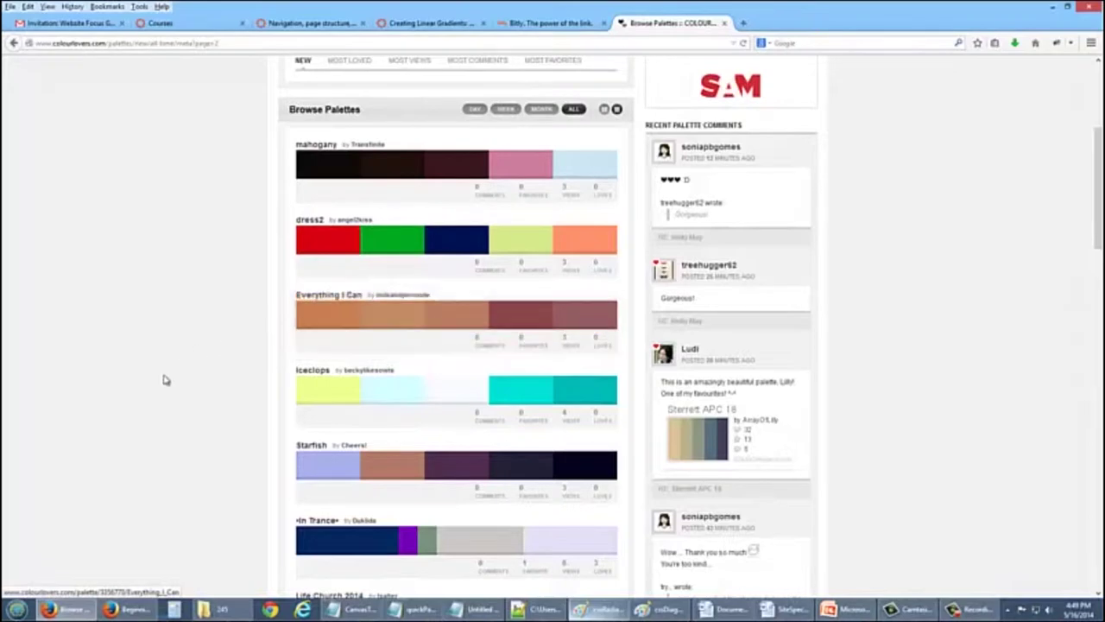
scroll(184, 380, down, 3)
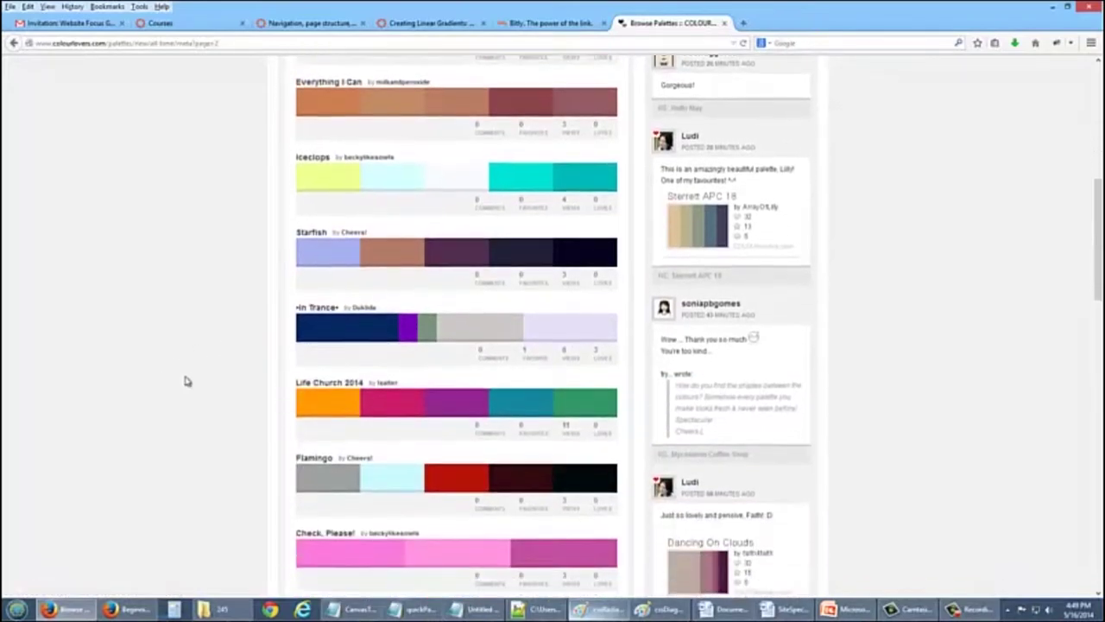
scroll(185, 380, down, 3)
scroll(185, 380, down, 1)
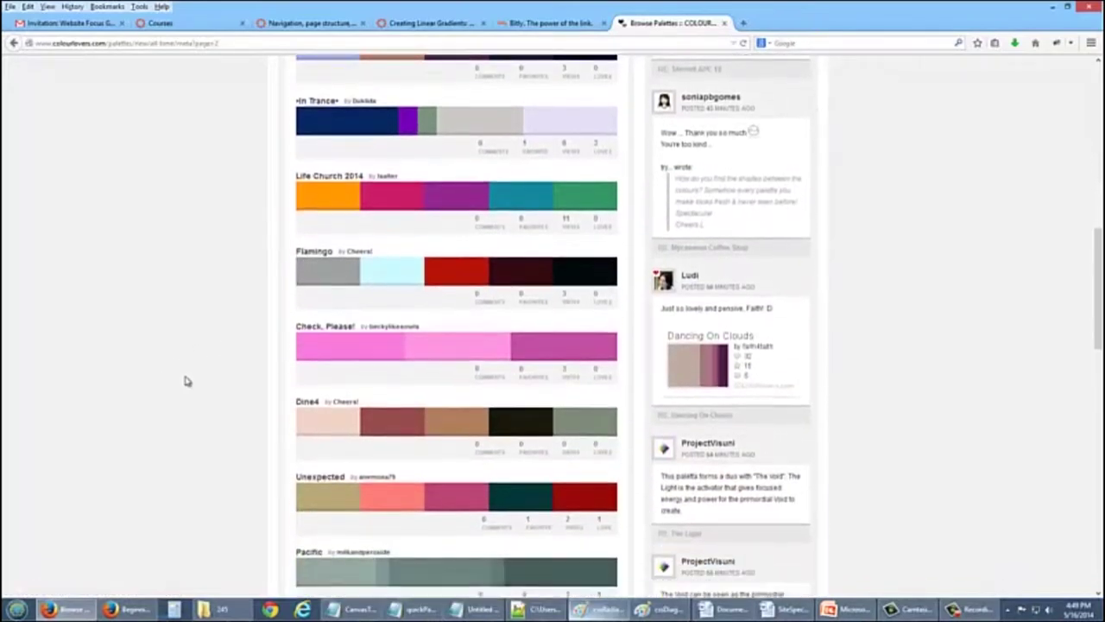
scroll(185, 380, down, 2)
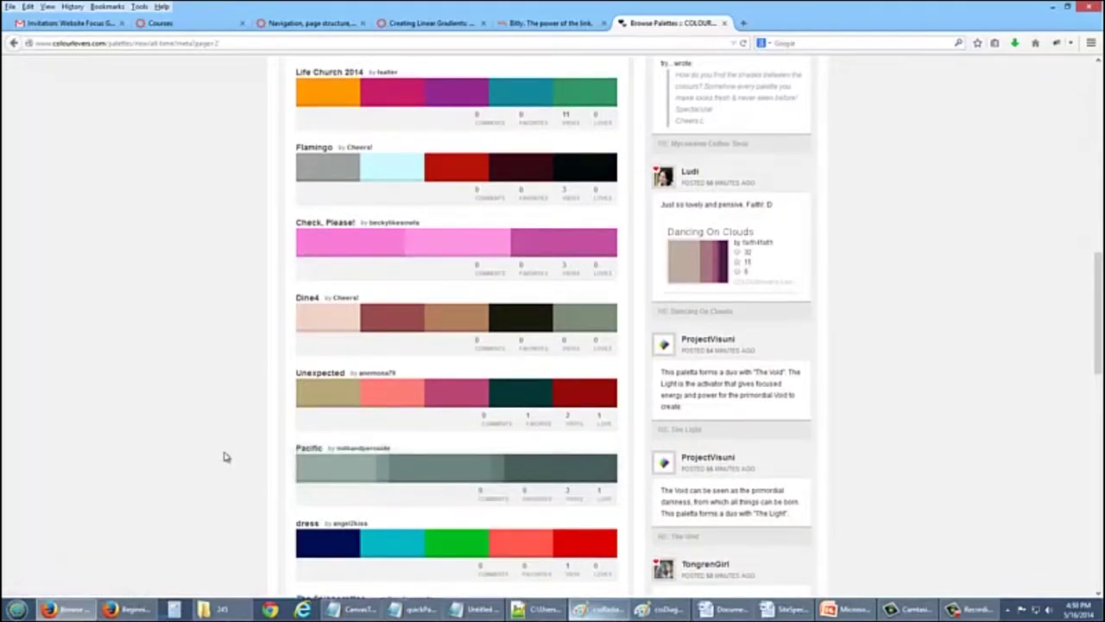
- Open the Pacific palette page, download it as HTML and open it in Firefox
click(457, 474)
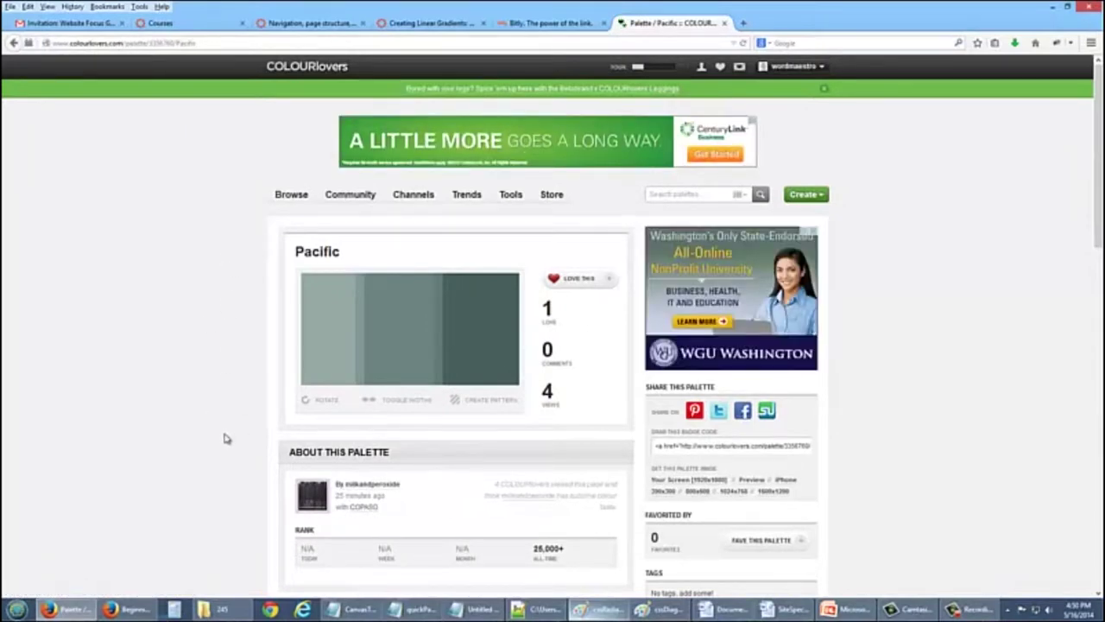
scroll(225, 439, down, 3)
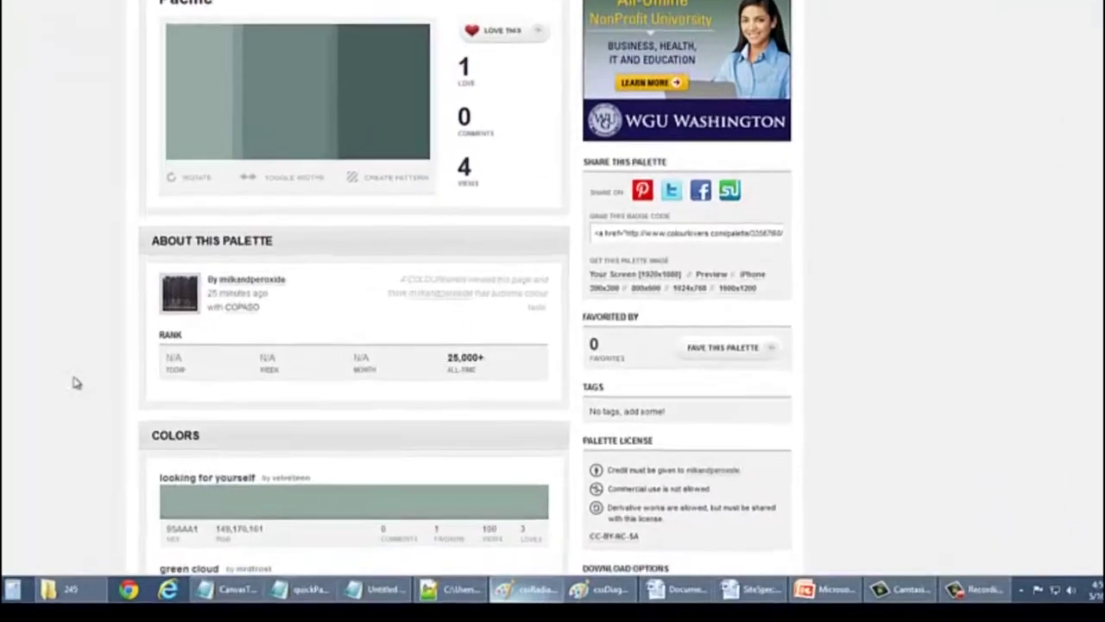
scroll(225, 439, down, 2)
scroll(394, 415, down, 2)
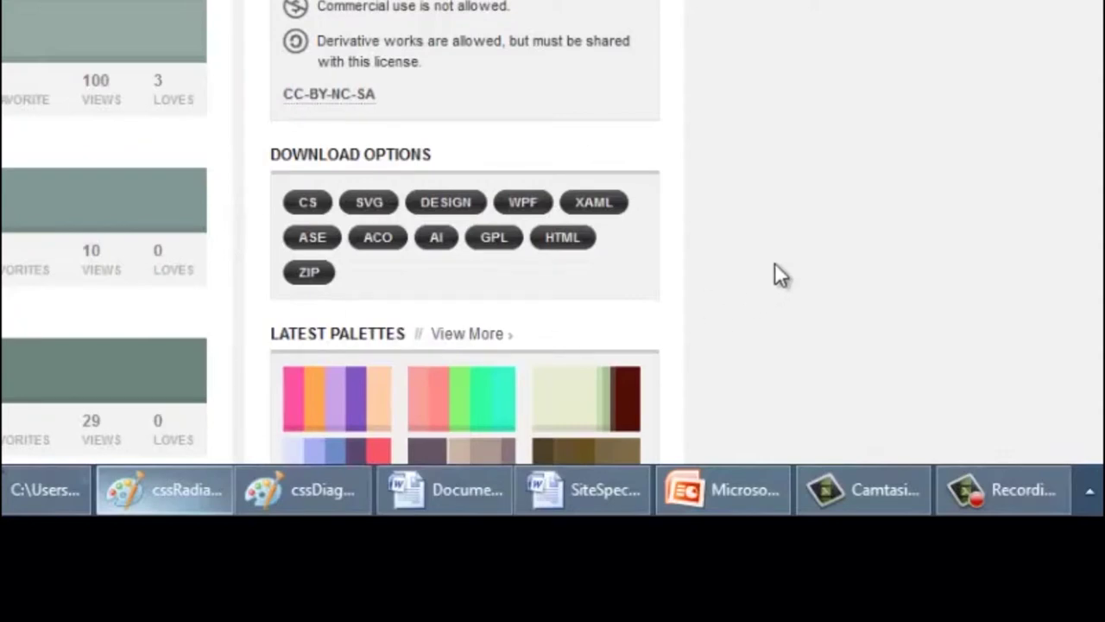
click(567, 249)
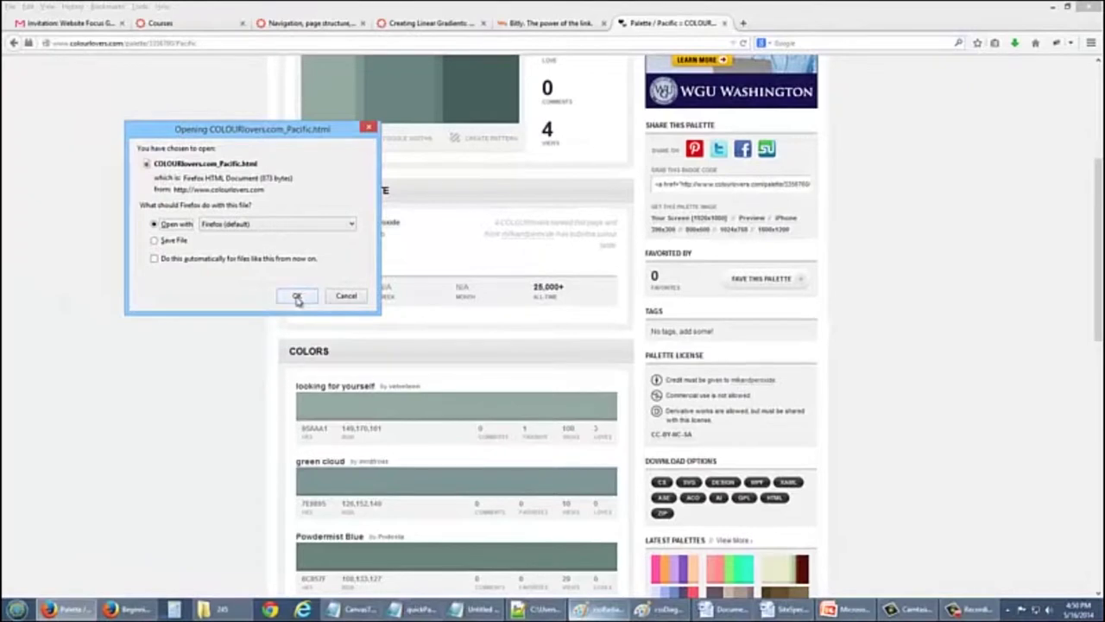
click(296, 296)
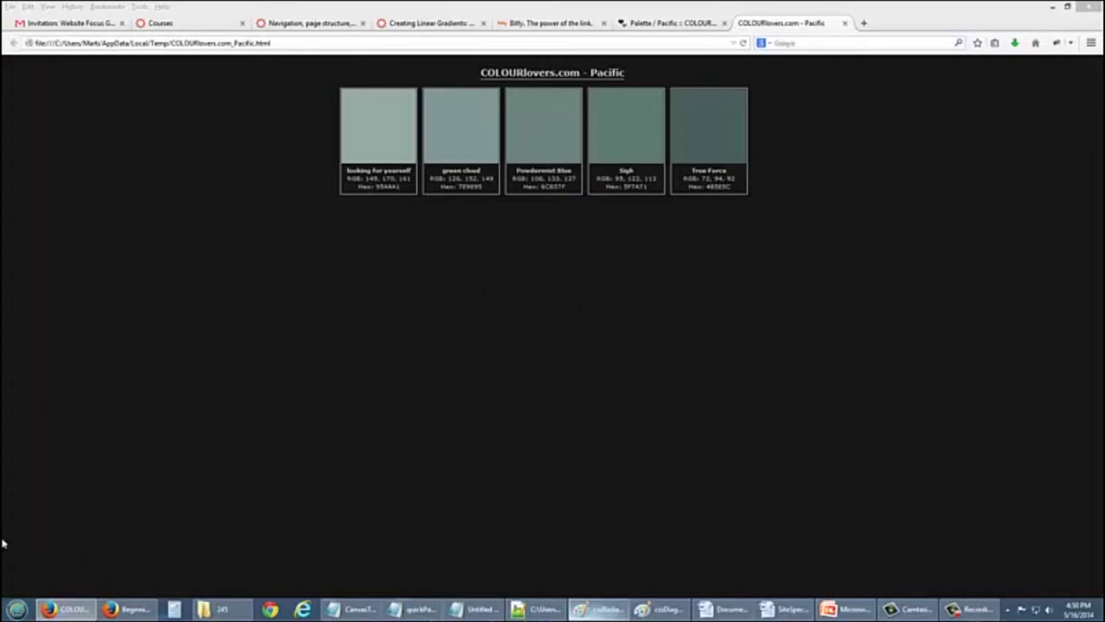
- Bring up the Start menu's program list while the Pacific swatches show in Firefox
click(17, 609)
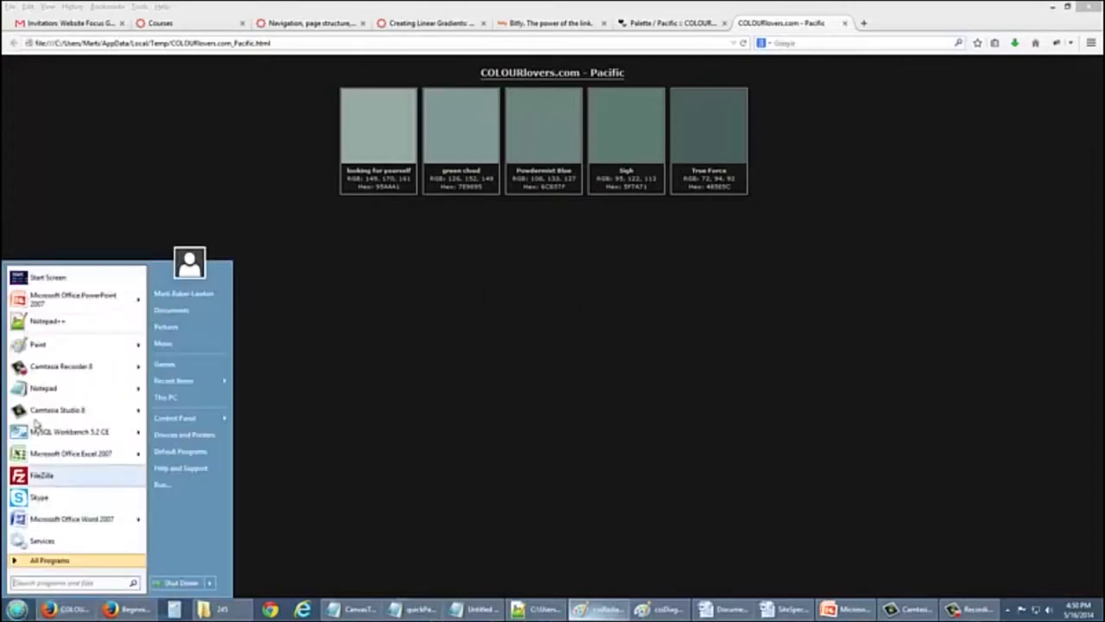
- Launch Paint, paste the Pacific page screenshot and select the title and five swatches
click(39, 344)
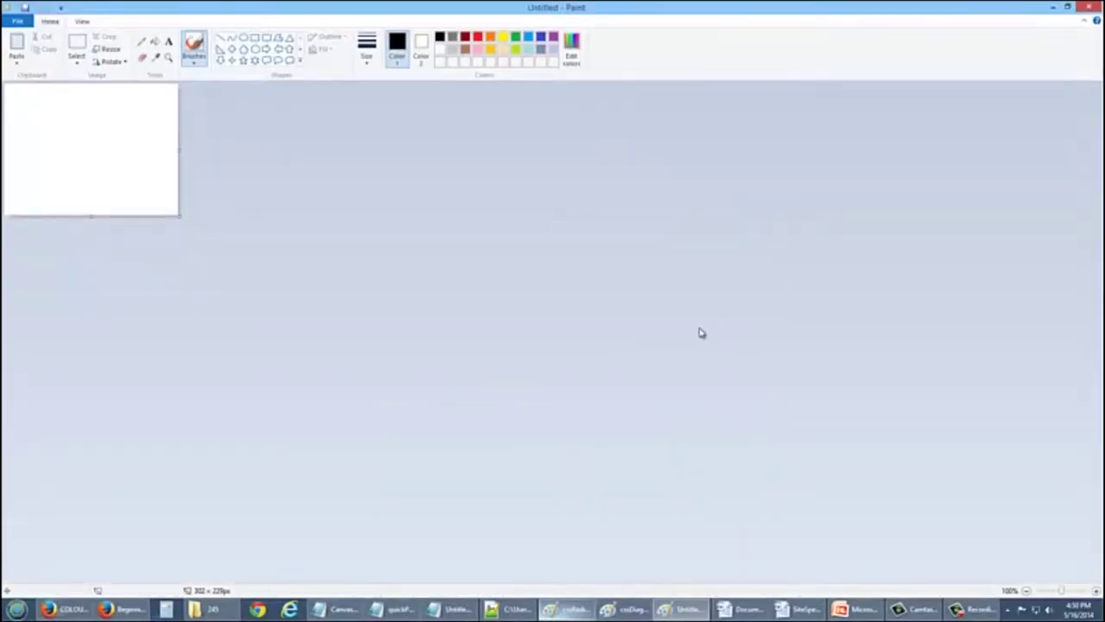
click(19, 60)
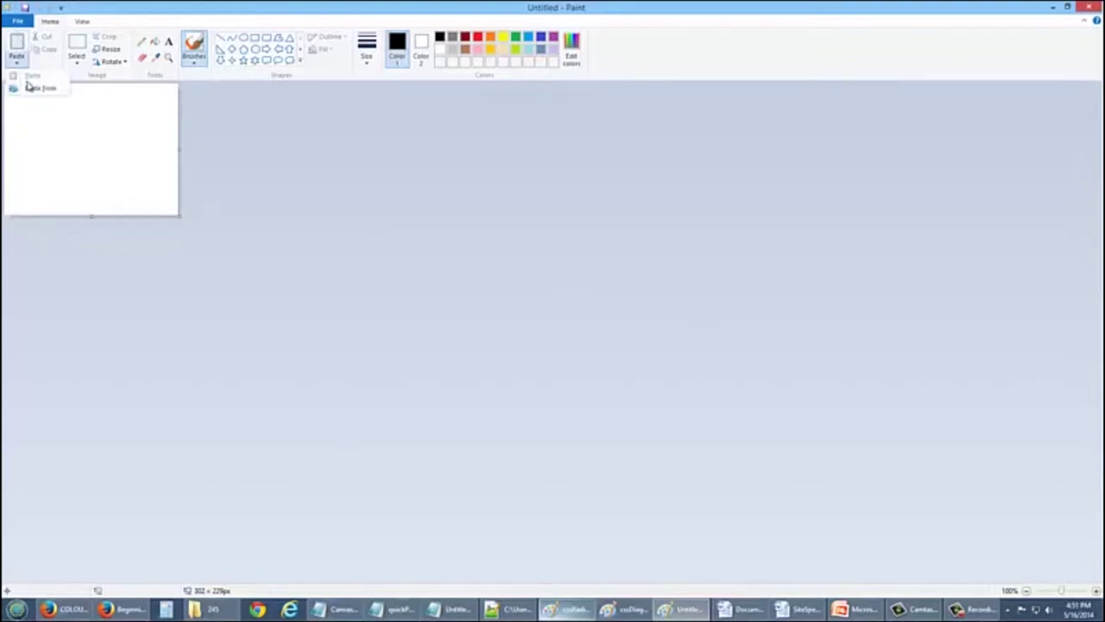
click(627, 140)
click(68, 608)
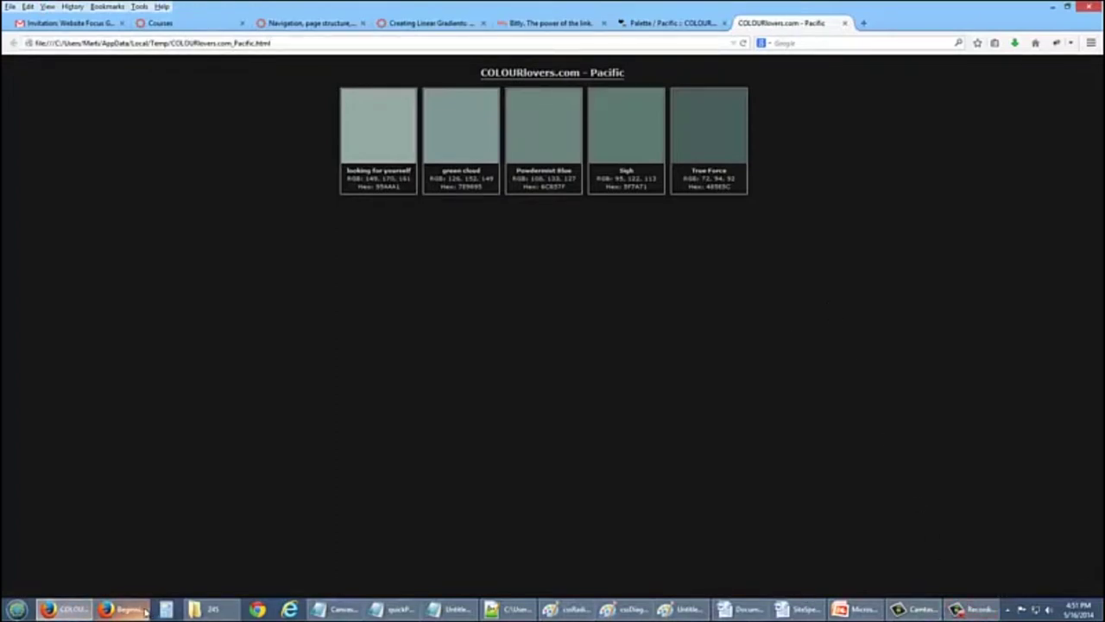
click(681, 608)
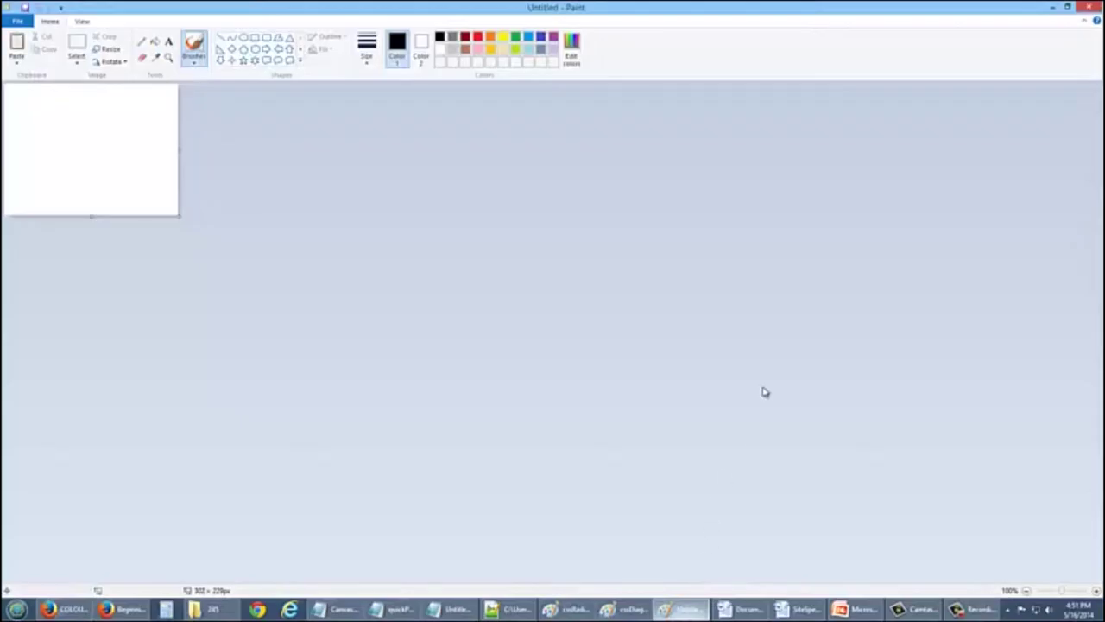
key(ctrl+v)
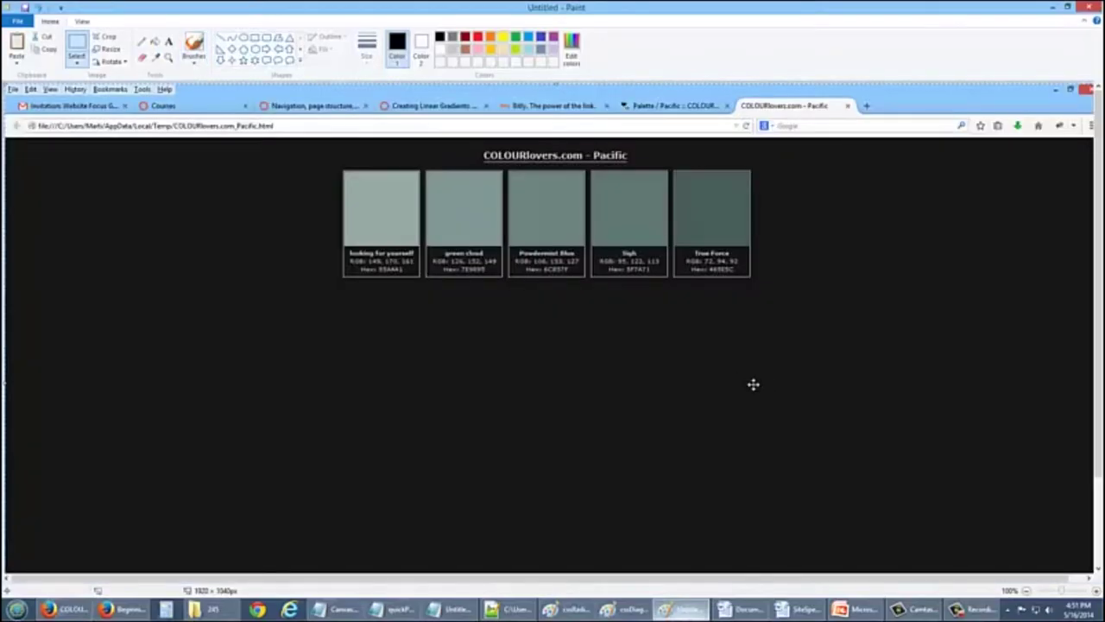
click(77, 47)
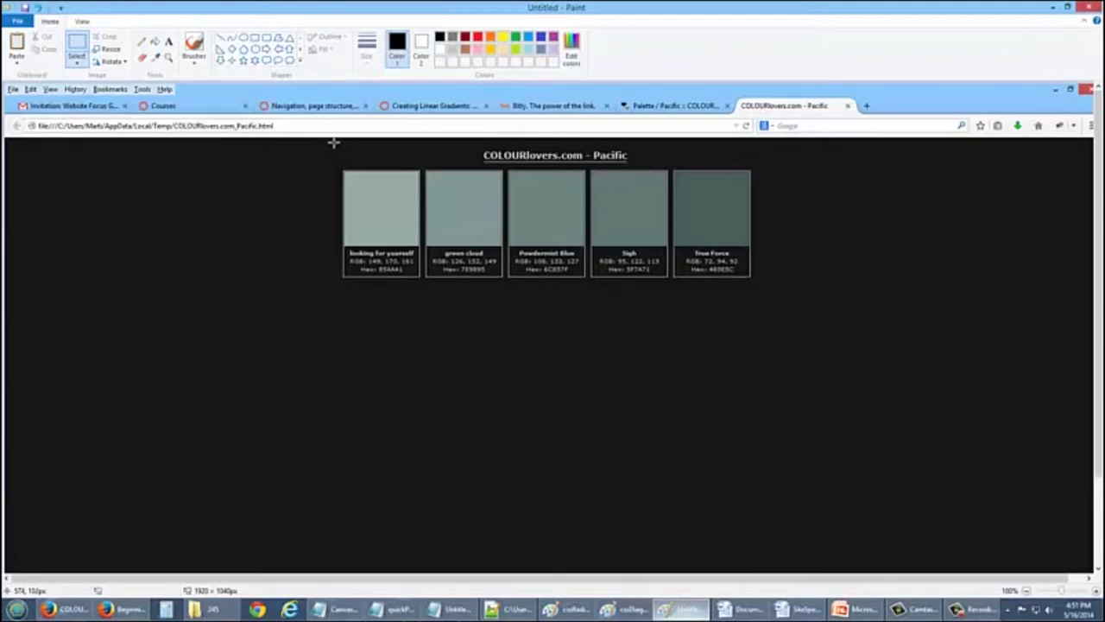
mouse_move(334, 138)
mouse_down()
mouse_move(311, 281)
mouse_move(590, 313)
mouse_move(761, 302)
mouse_up()
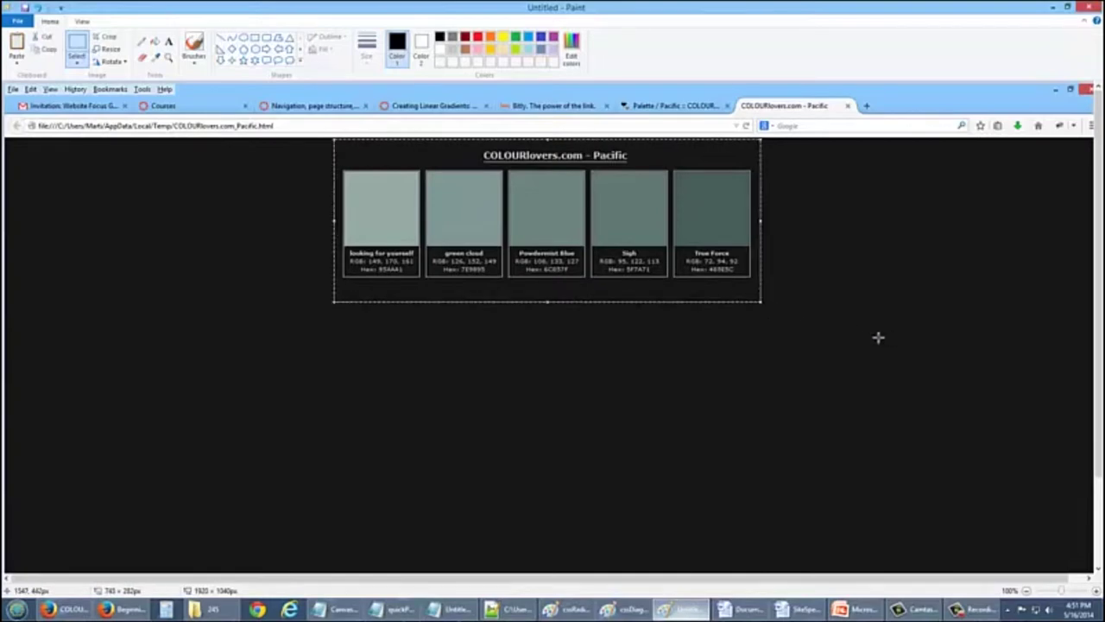
- Start a new picture without saving and paste in the selected Pacific palette image
click(19, 20)
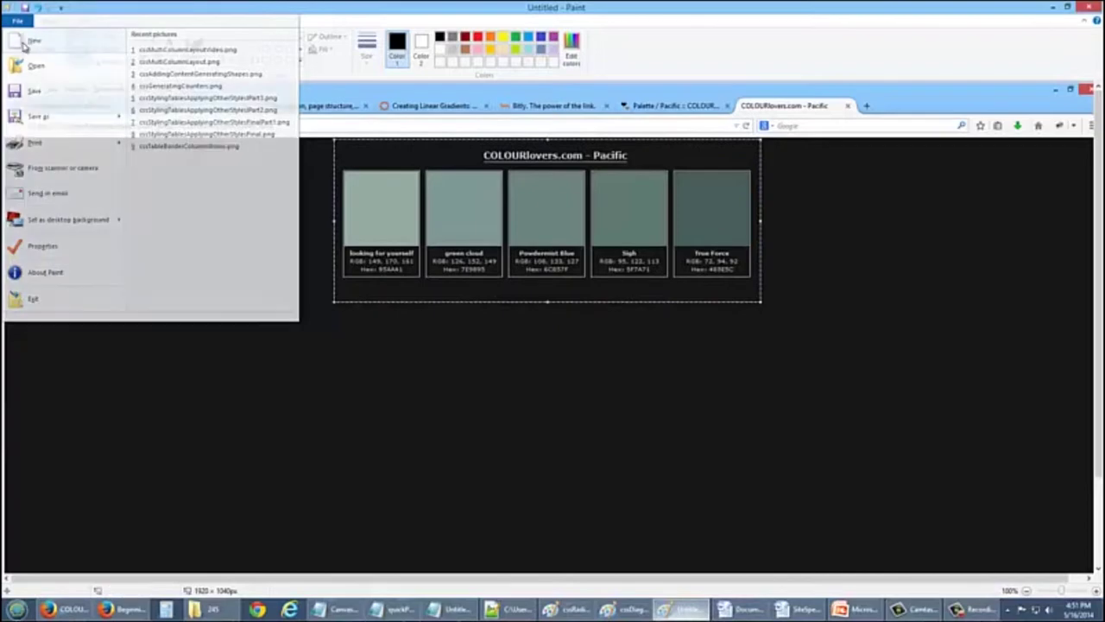
click(33, 40)
click(573, 305)
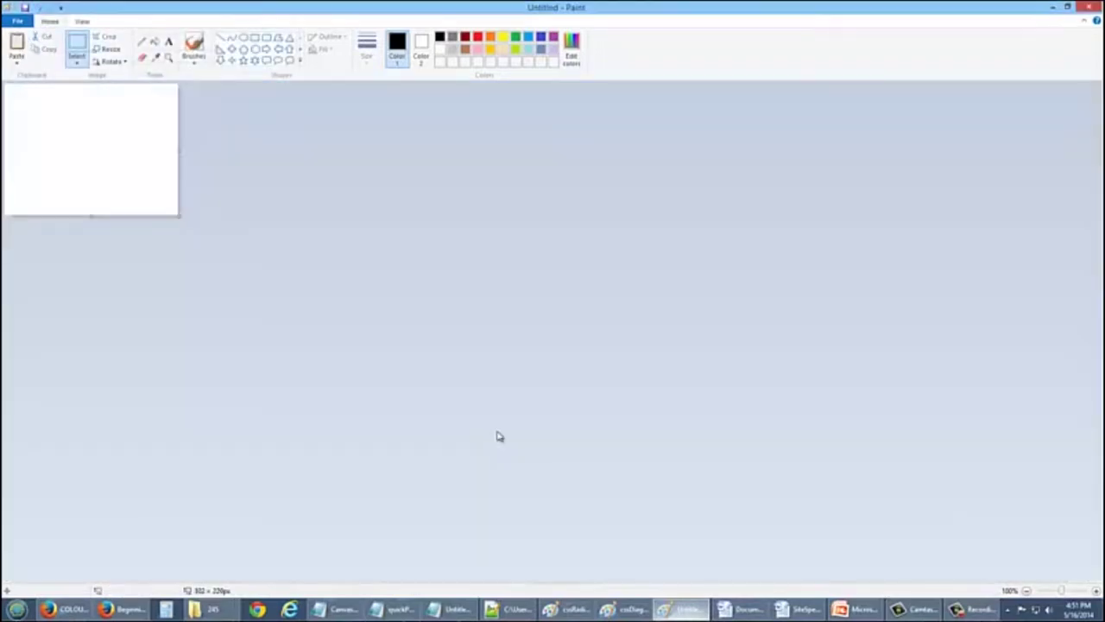
click(17, 45)
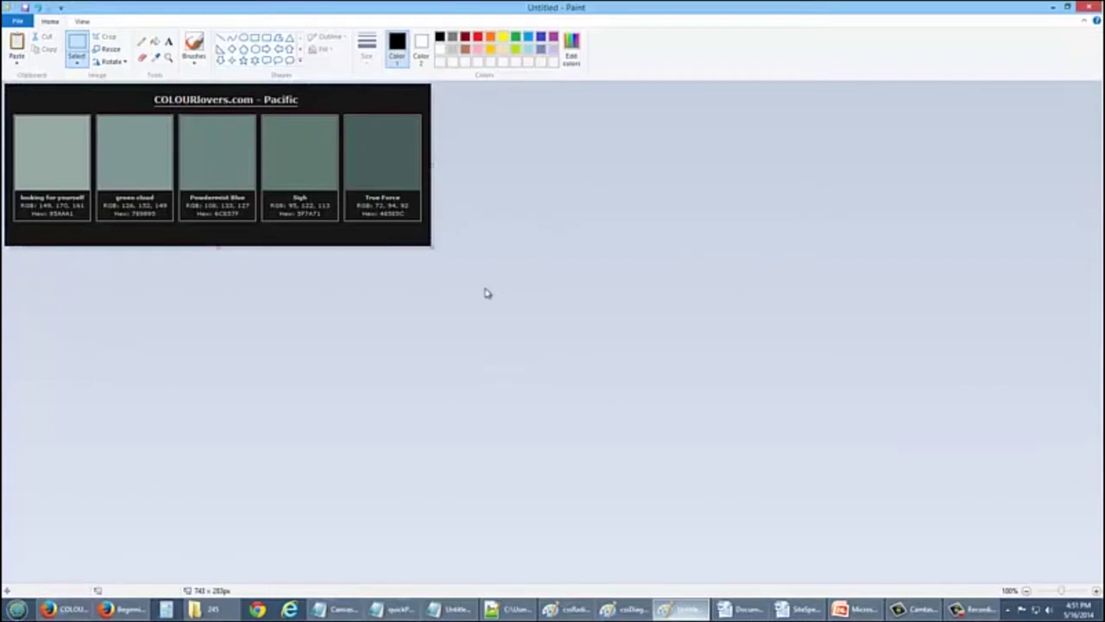
click(18, 20)
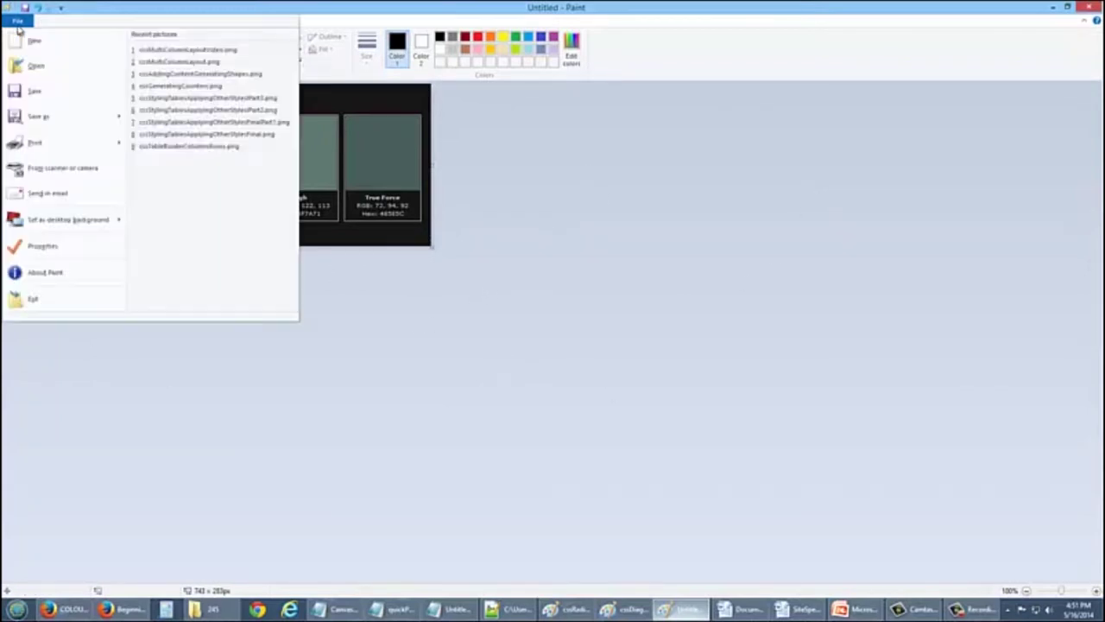
- Save the picture as ColourLoversPacific.png in Documents > 208 > graphics
click(26, 90)
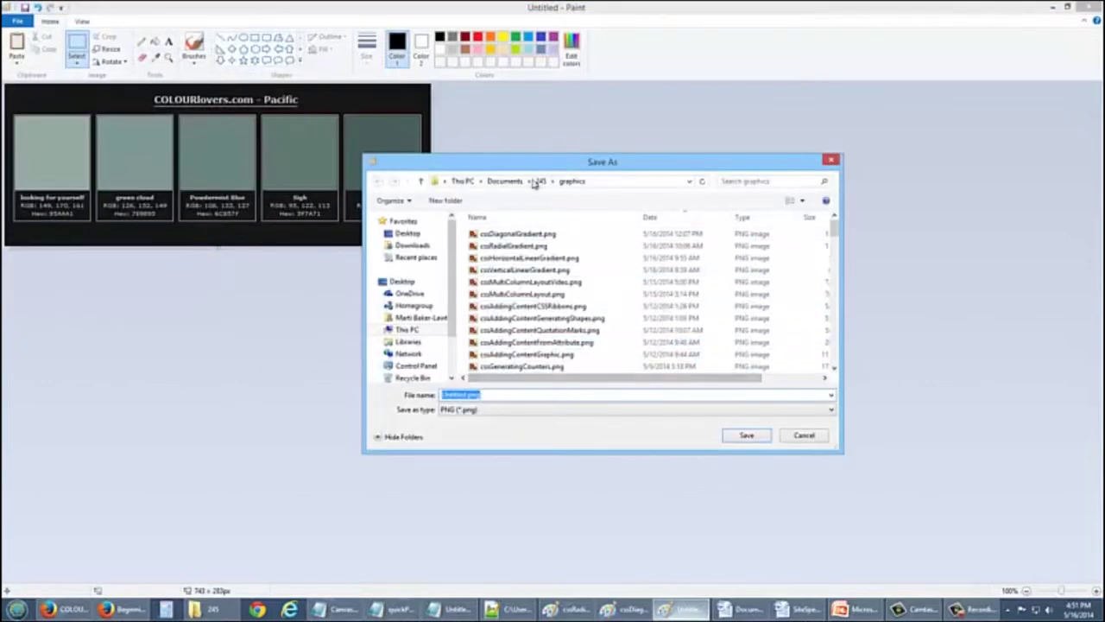
click(504, 183)
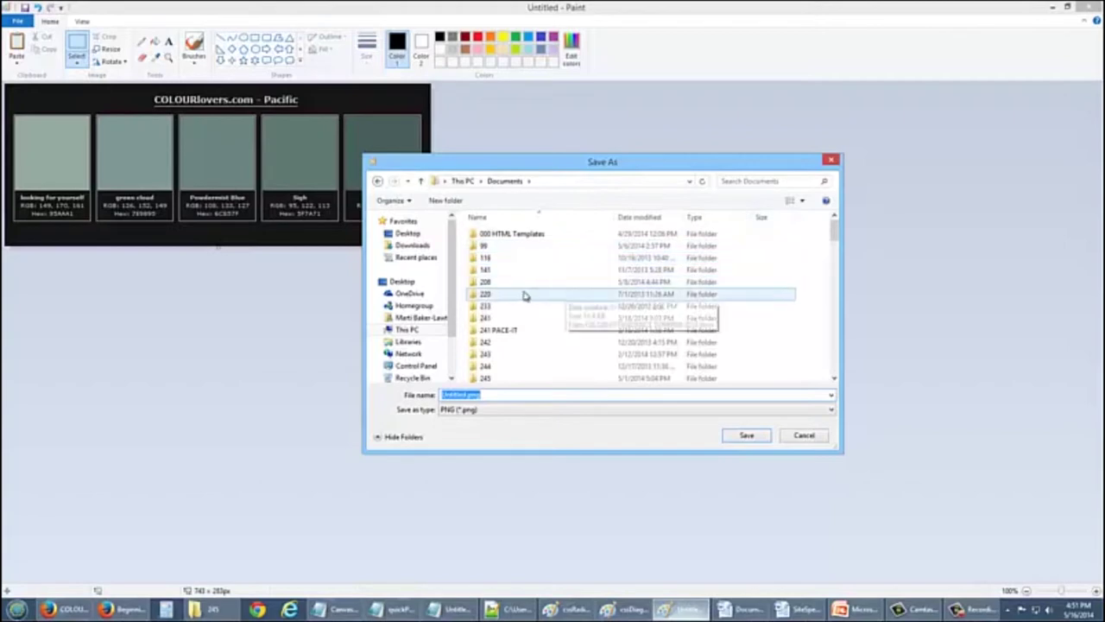
double_click(489, 285)
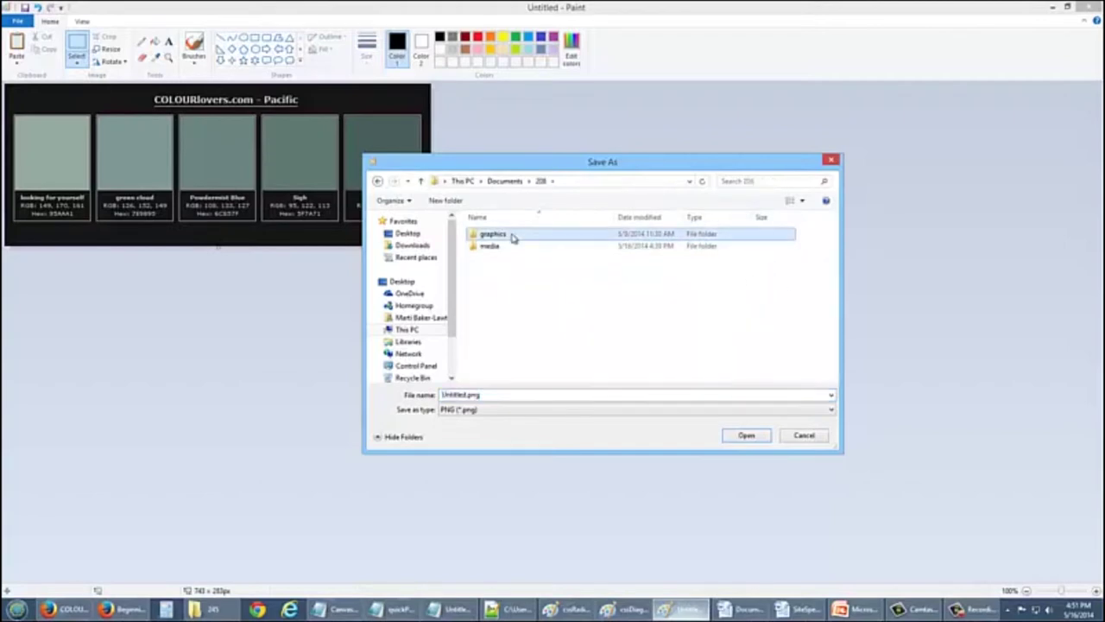
double_click(493, 234)
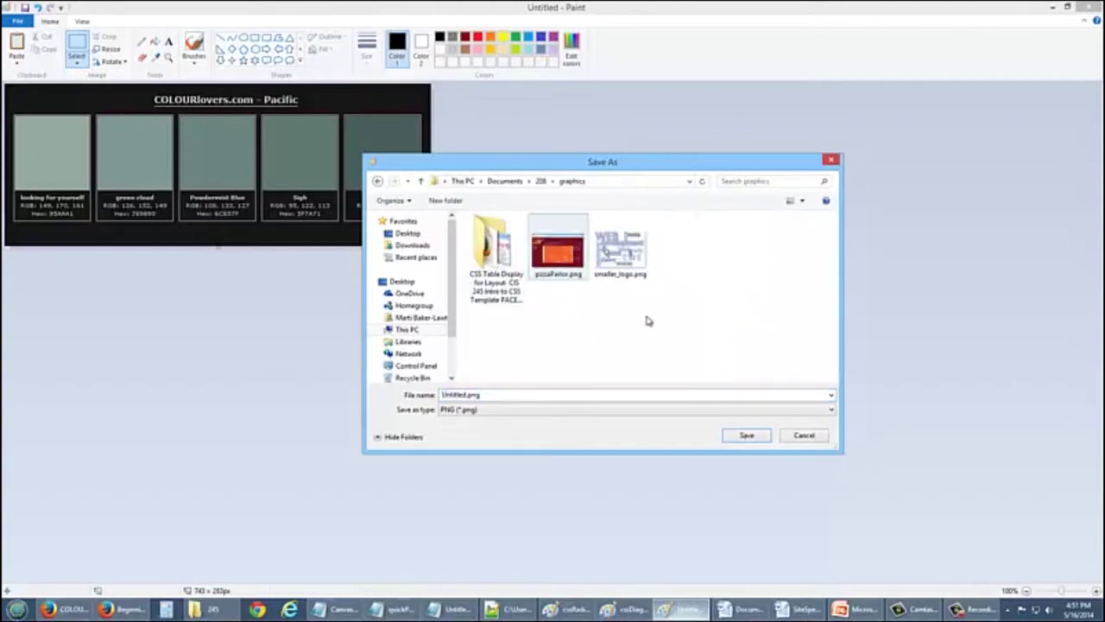
click(465, 394)
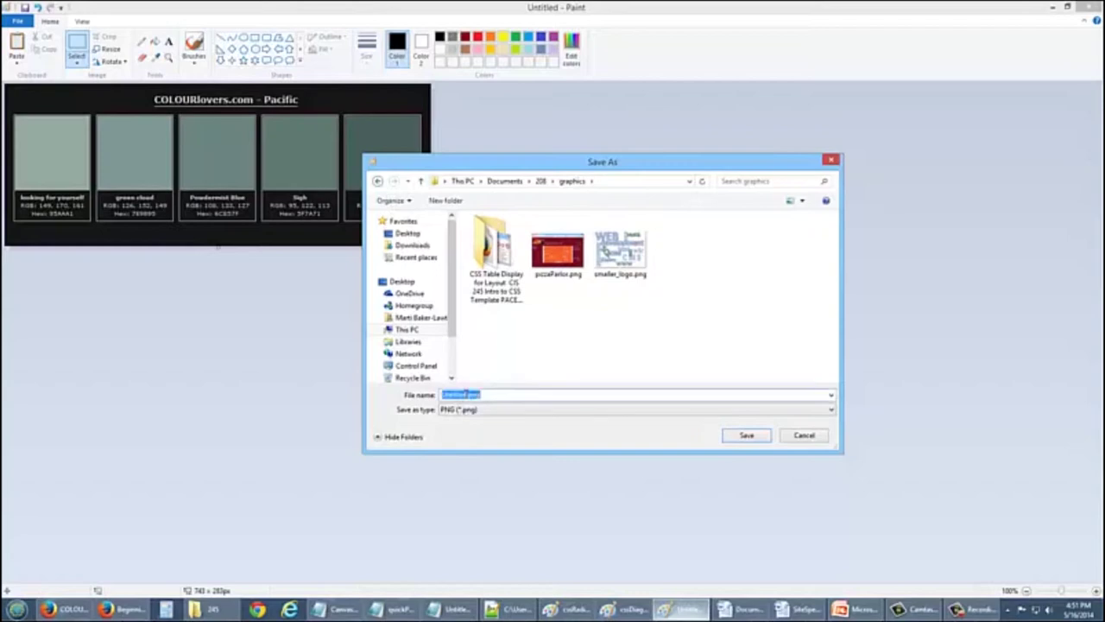
double_click(464, 395)
text(ColourLoversPacific)
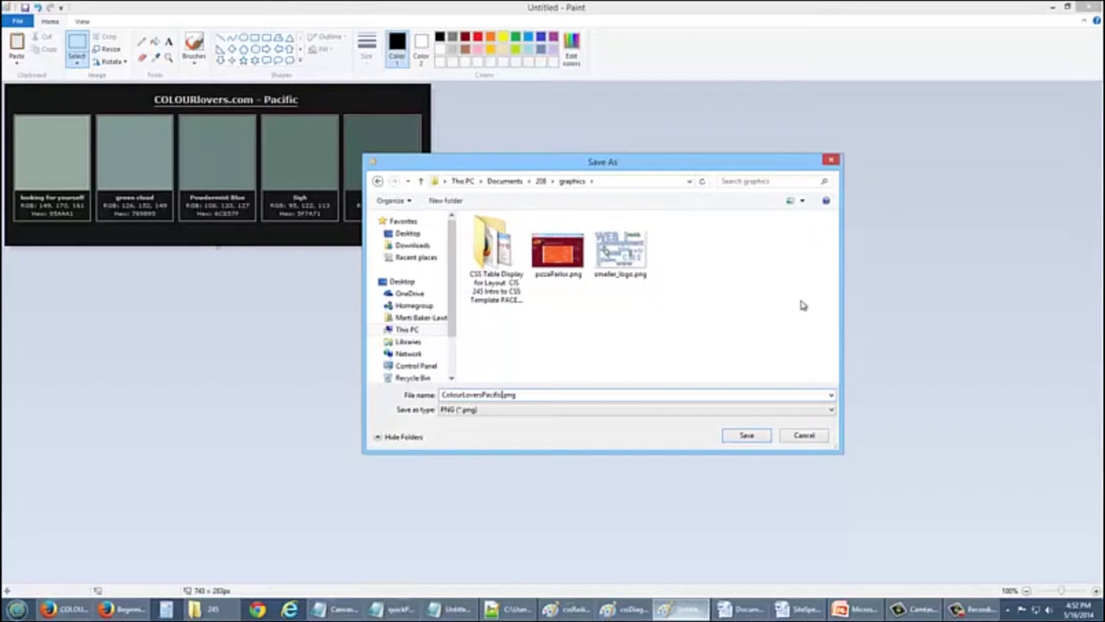
click(756, 436)
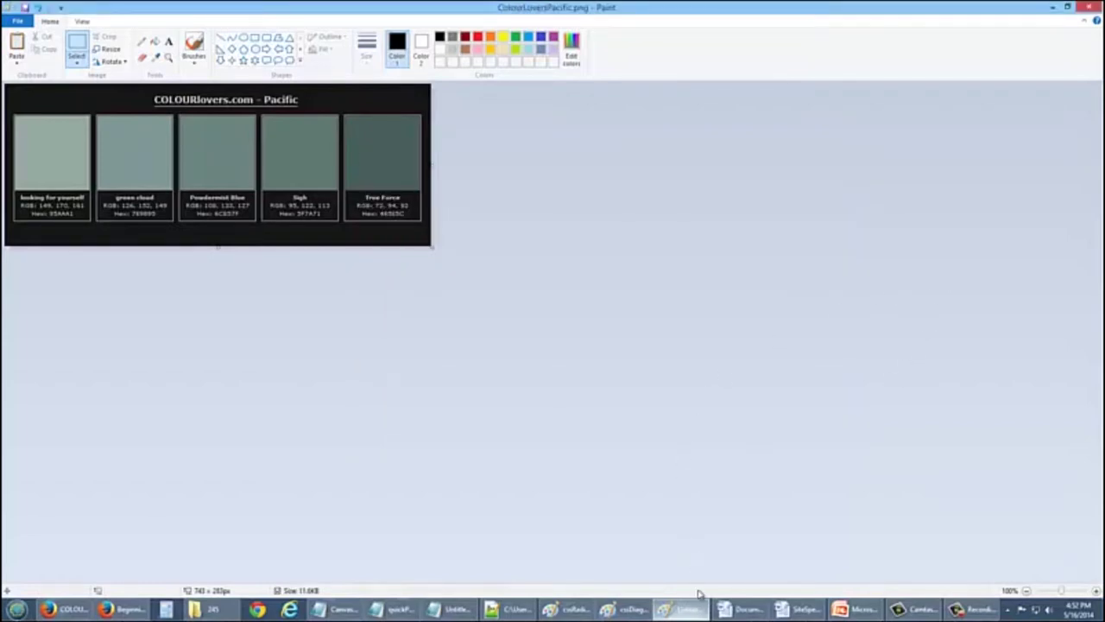
- Bring up SiteSpecificationDocument.docx and add blank lines below the 4.1 Overall Style sentence
click(756, 611)
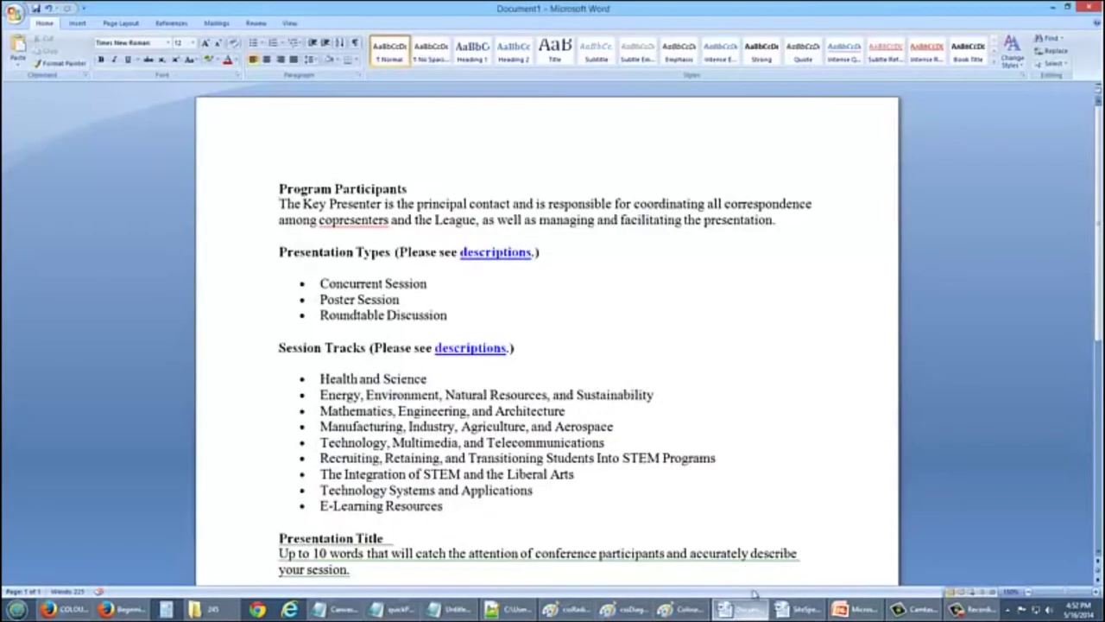
click(799, 610)
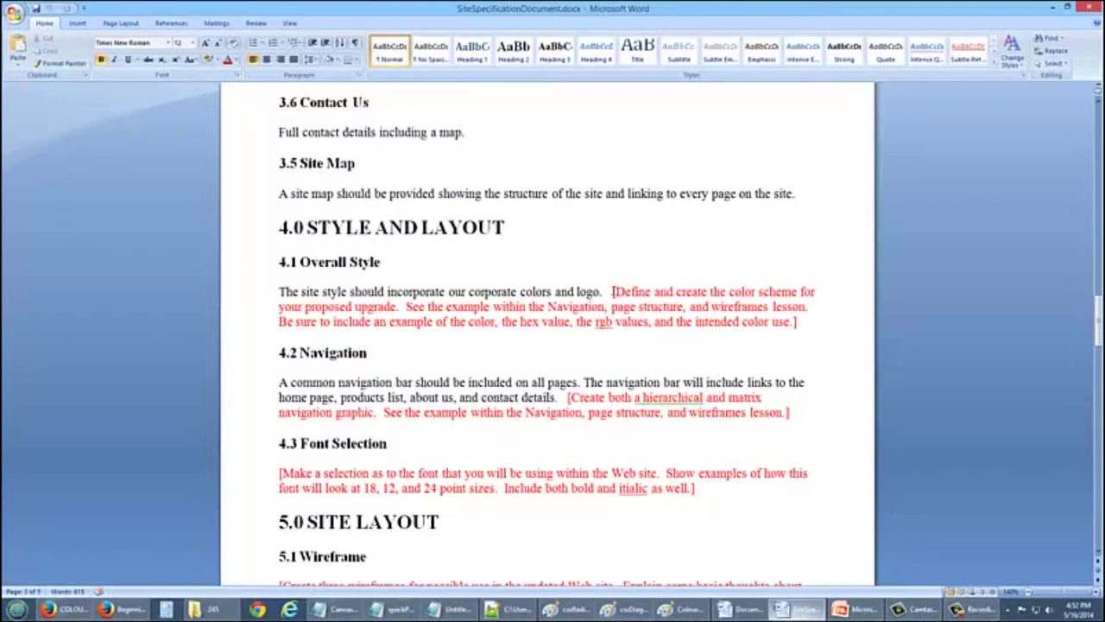
key(Return)
key(Return)
key(Return)
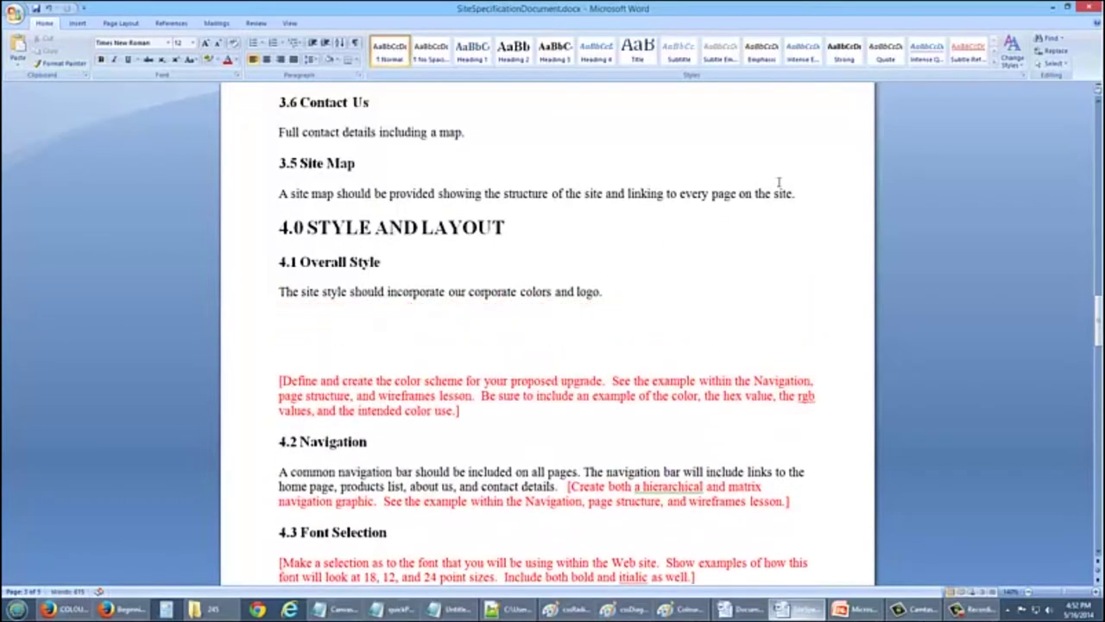
key(Up)
key(Up)
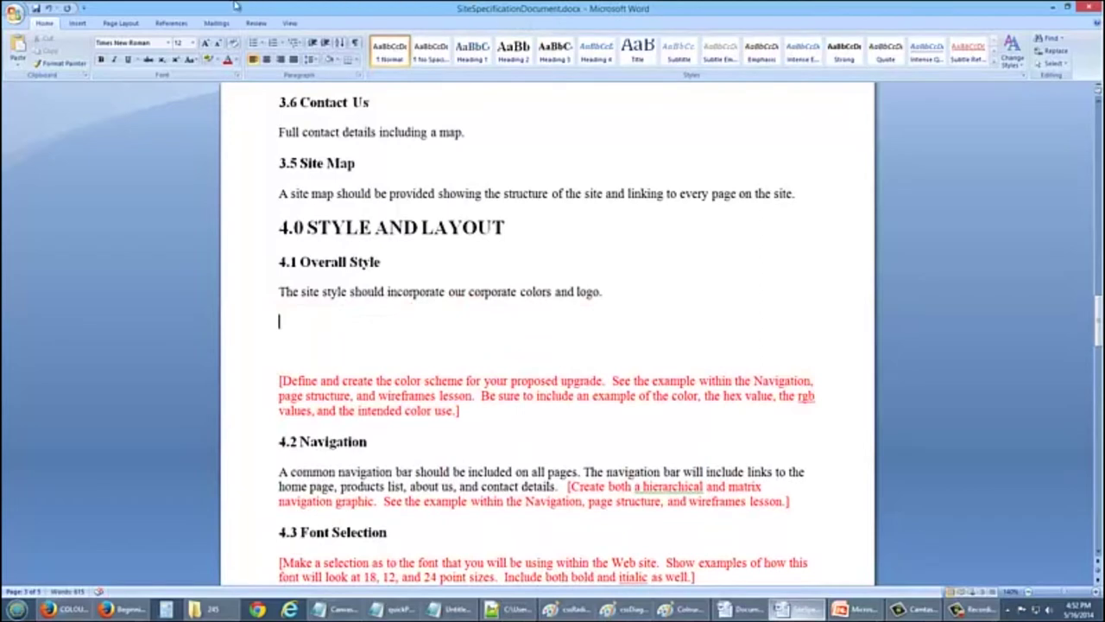
- Insert ColourLoversPacific.png from Documents > 208 > graphics under 4.1 Overall Style
click(77, 26)
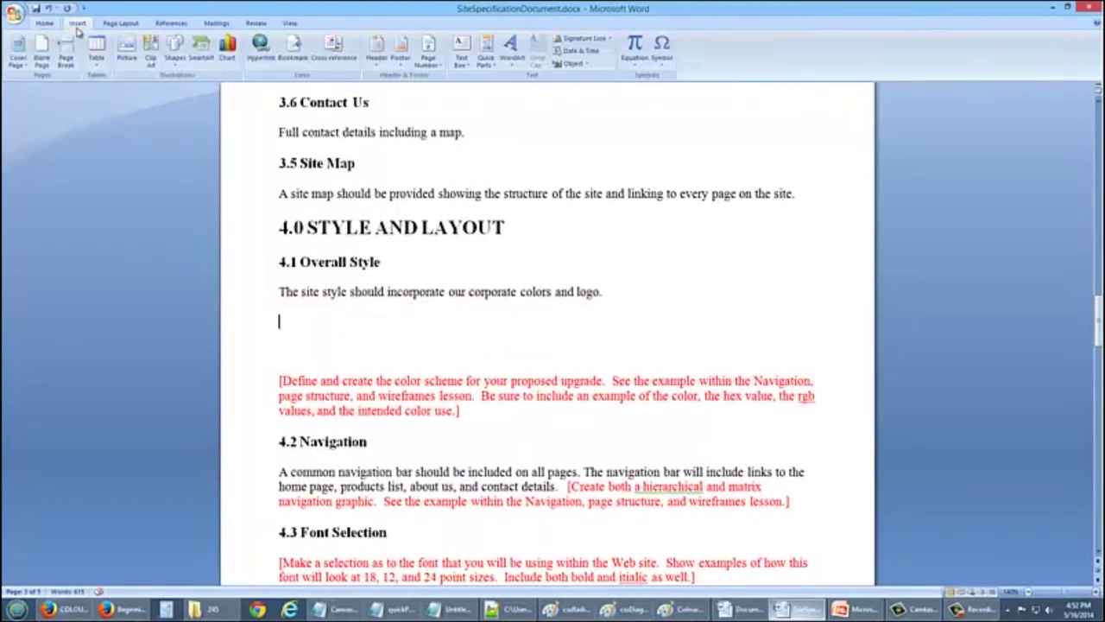
click(126, 49)
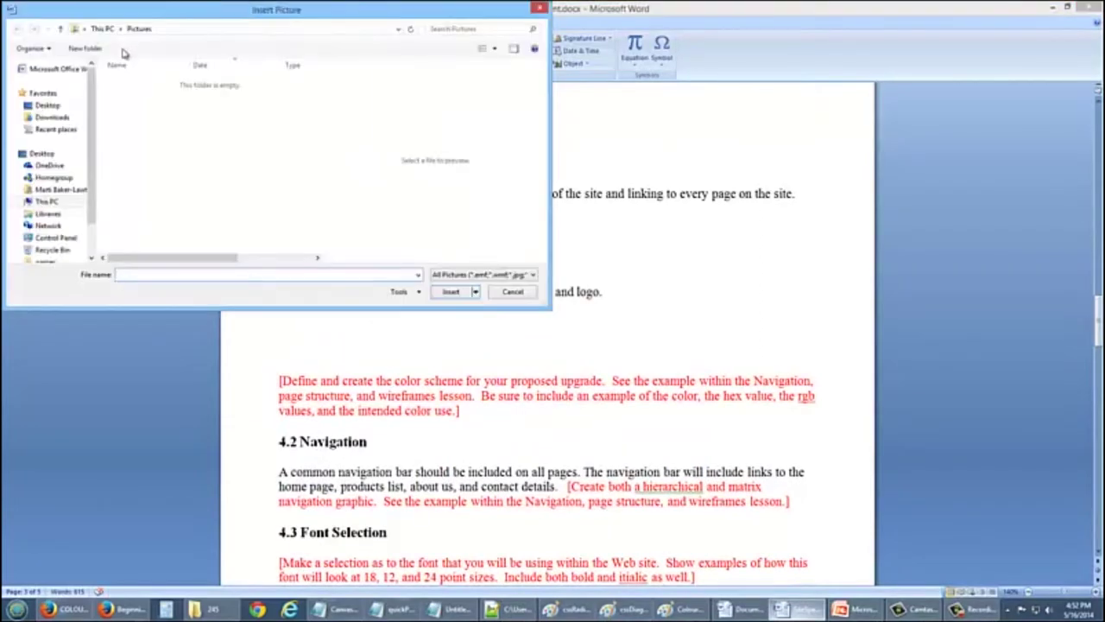
click(102, 28)
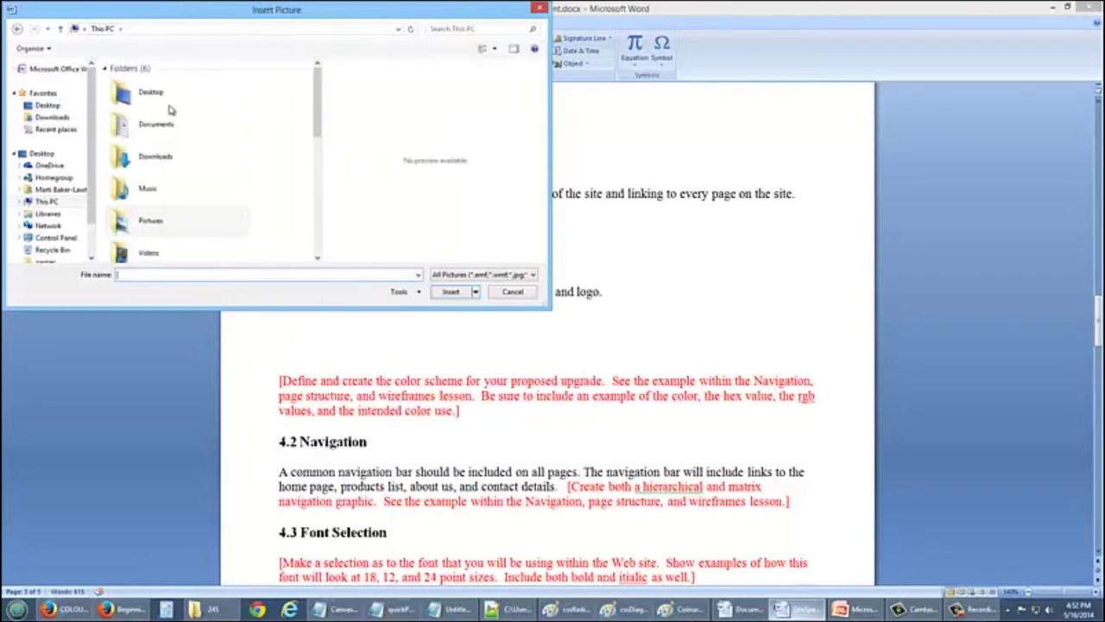
double_click(160, 126)
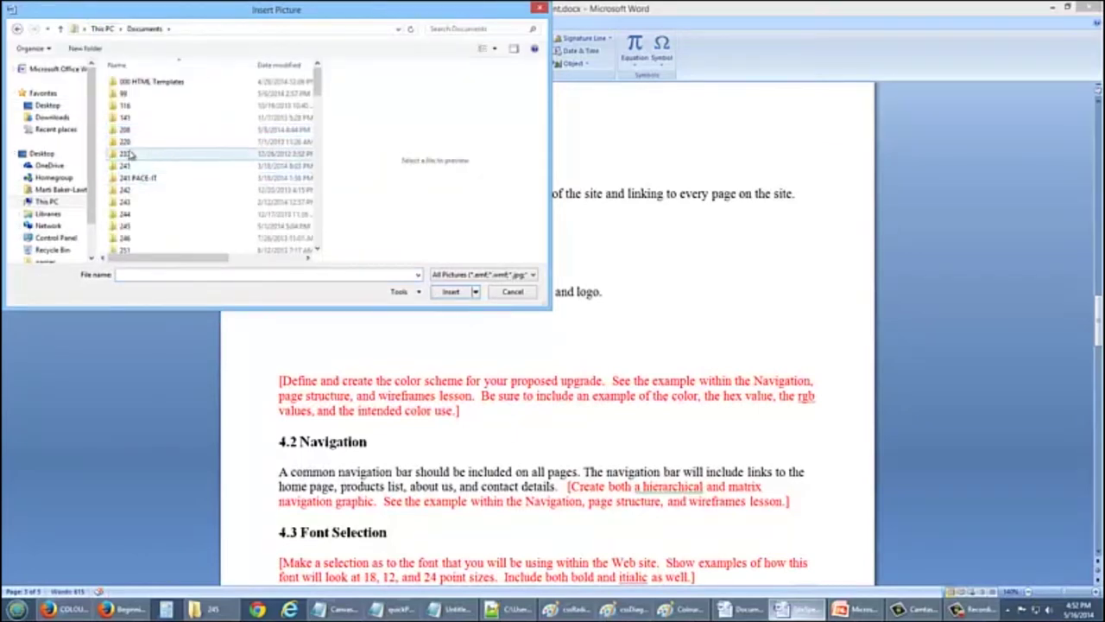
double_click(126, 131)
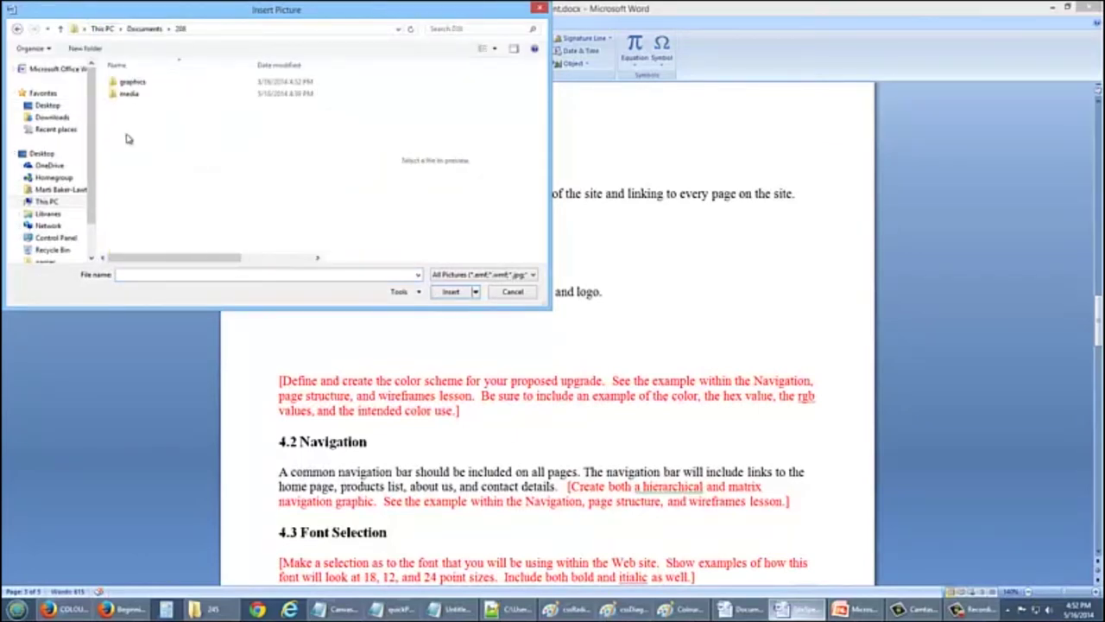
double_click(131, 83)
click(220, 105)
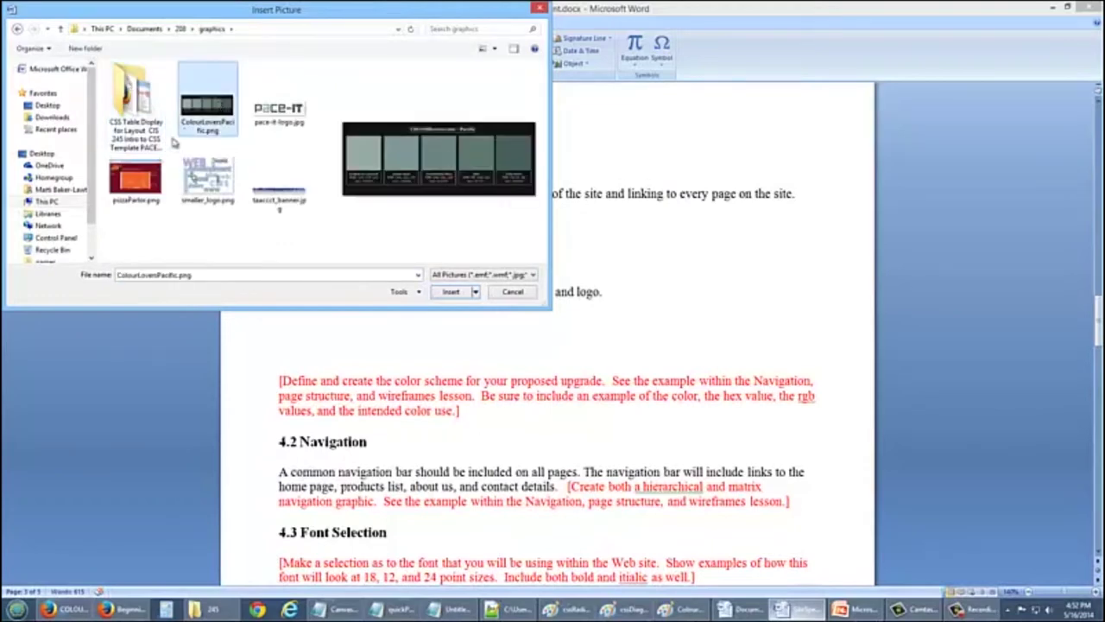
click(451, 293)
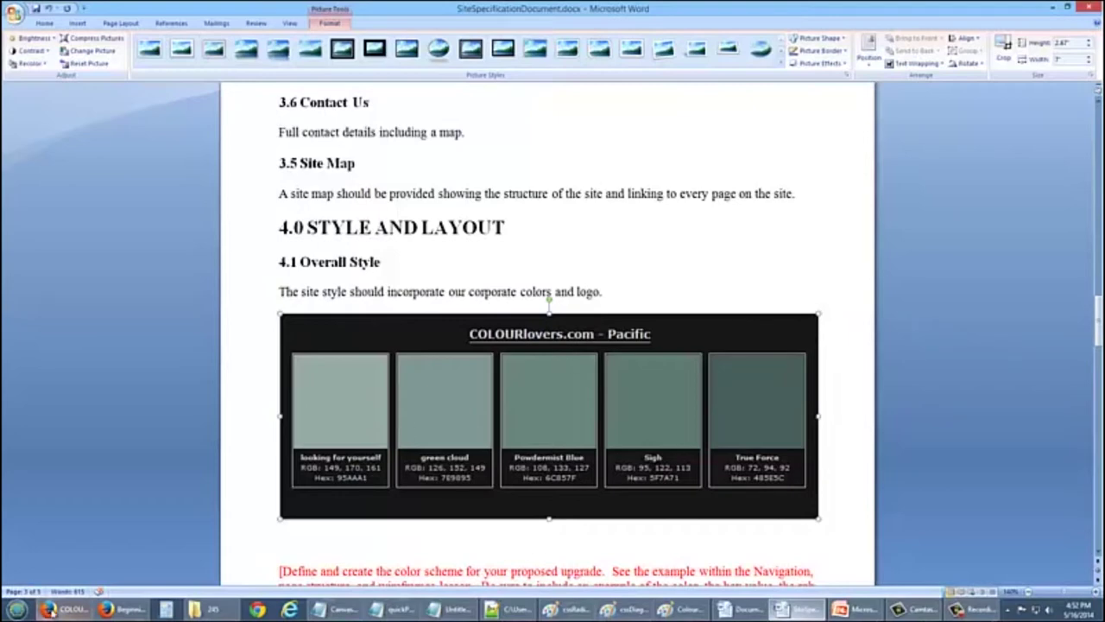
- Back in Firefox, close the exported COLOURlovers.com - Pacific tab
click(54, 609)
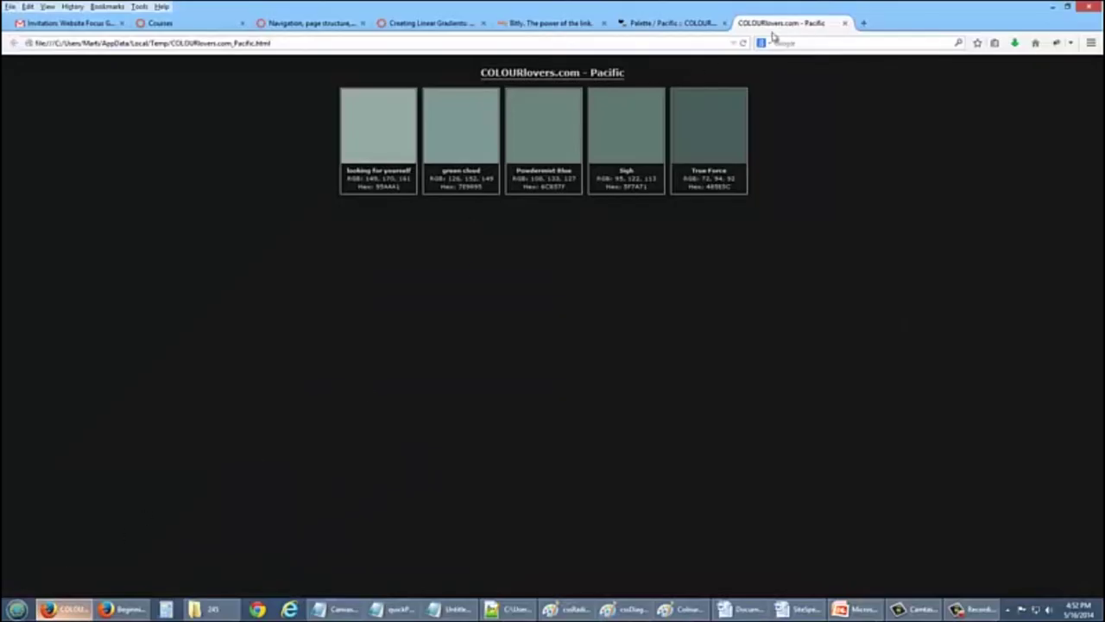
click(846, 24)
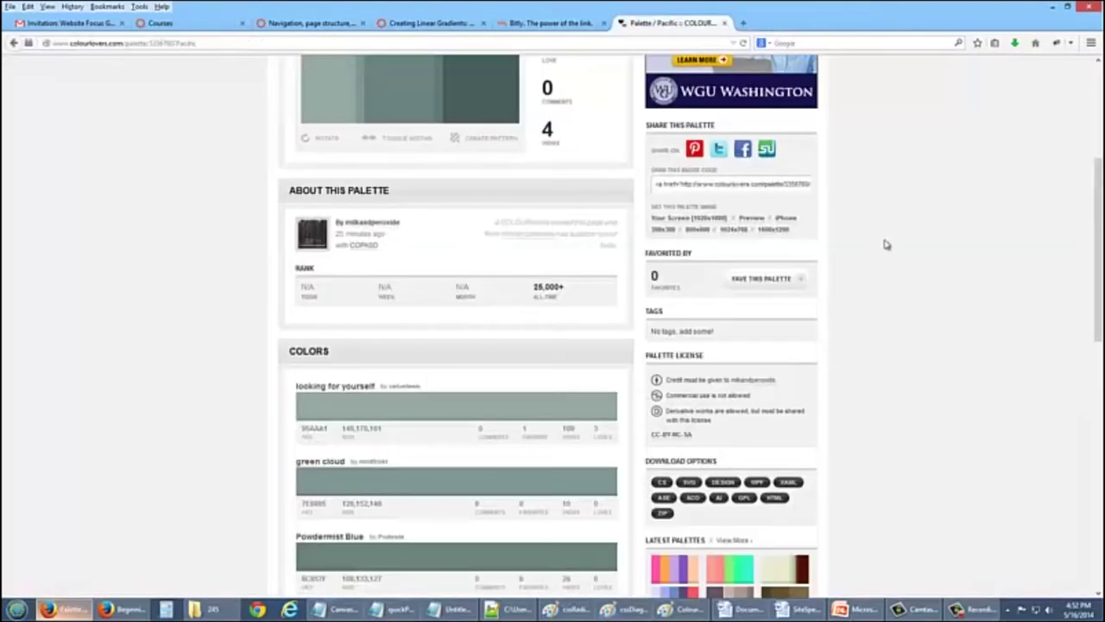
scroll(890, 240, up, 5)
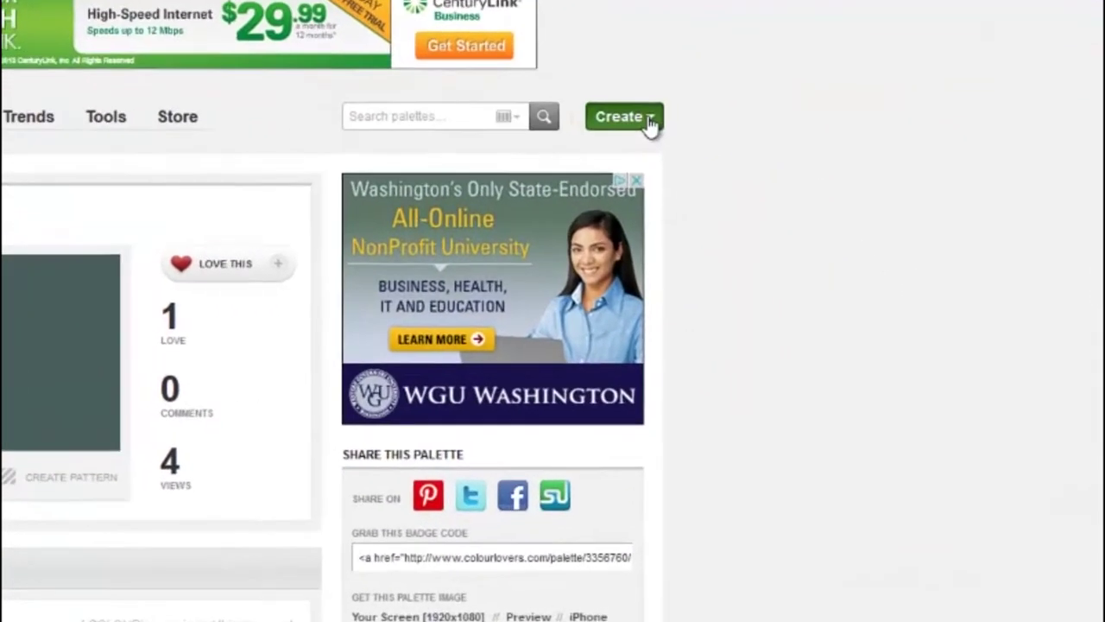
- Open Create > Palette and set the first swatch to muted dark blue 4F749D
click(753, 168)
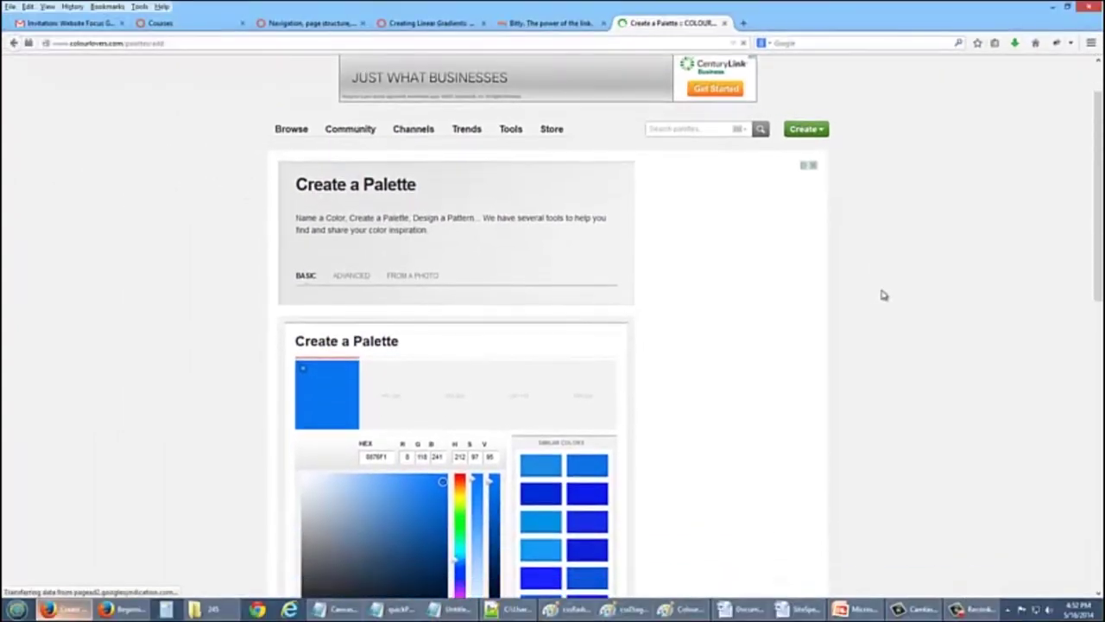
scroll(882, 294, down, 3)
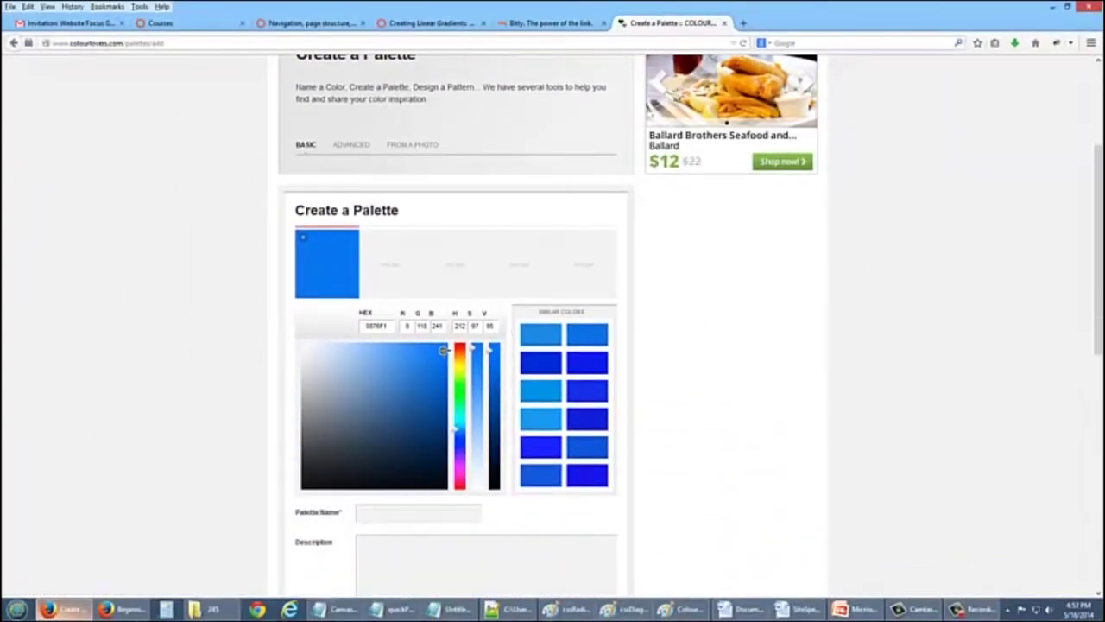
drag(434, 356, 383, 395)
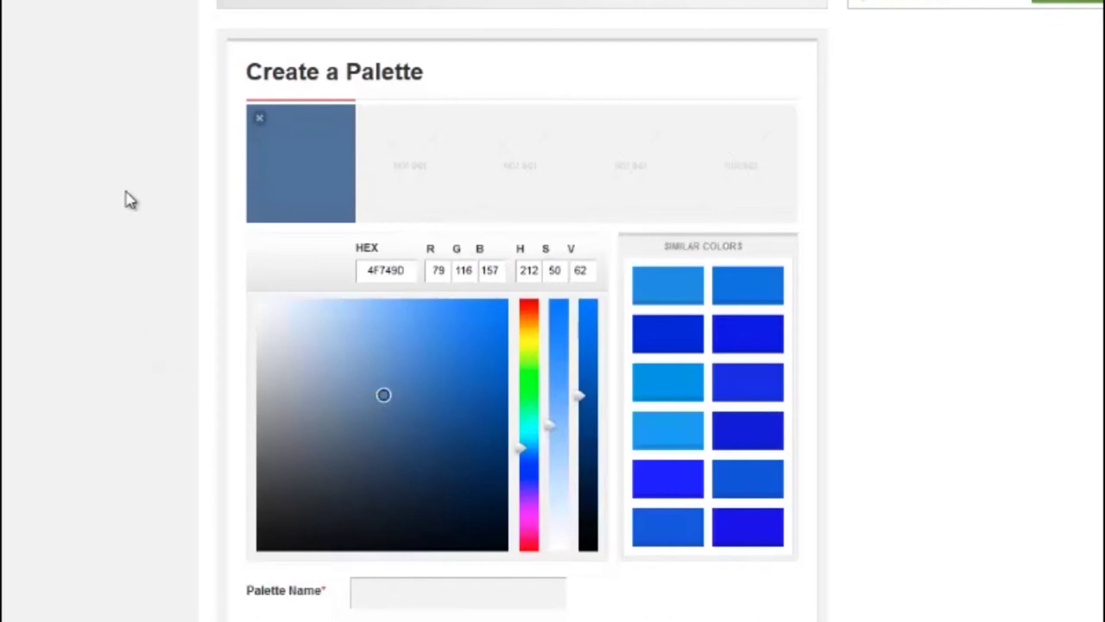
- Pick grey-blue 5E7185 for the second swatch and set the third swatch to white FFFFFF
click(409, 165)
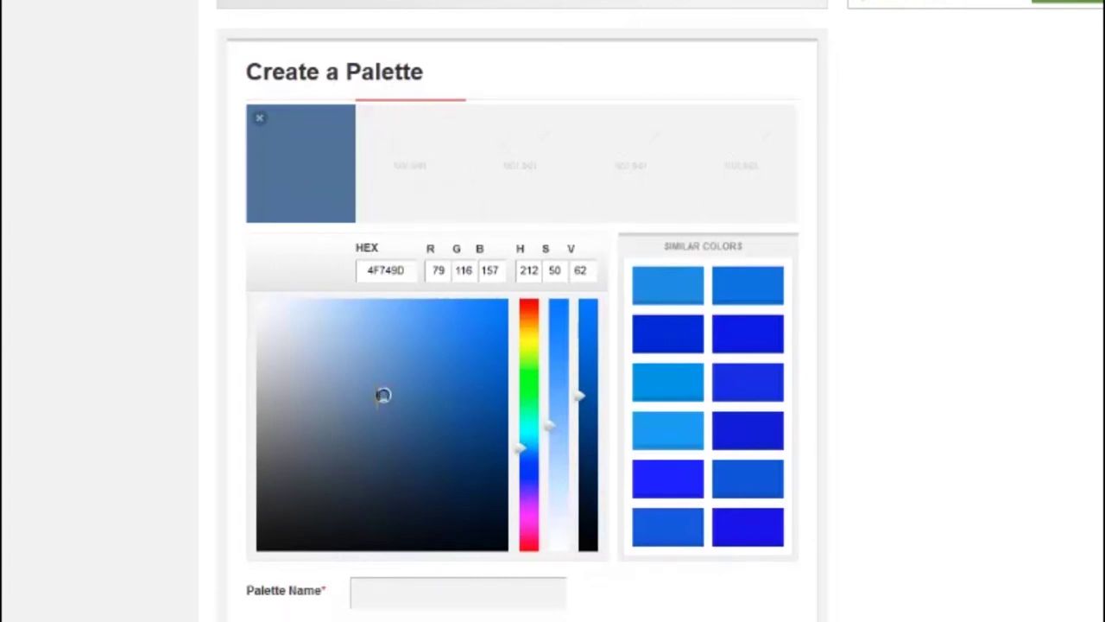
drag(385, 394, 331, 421)
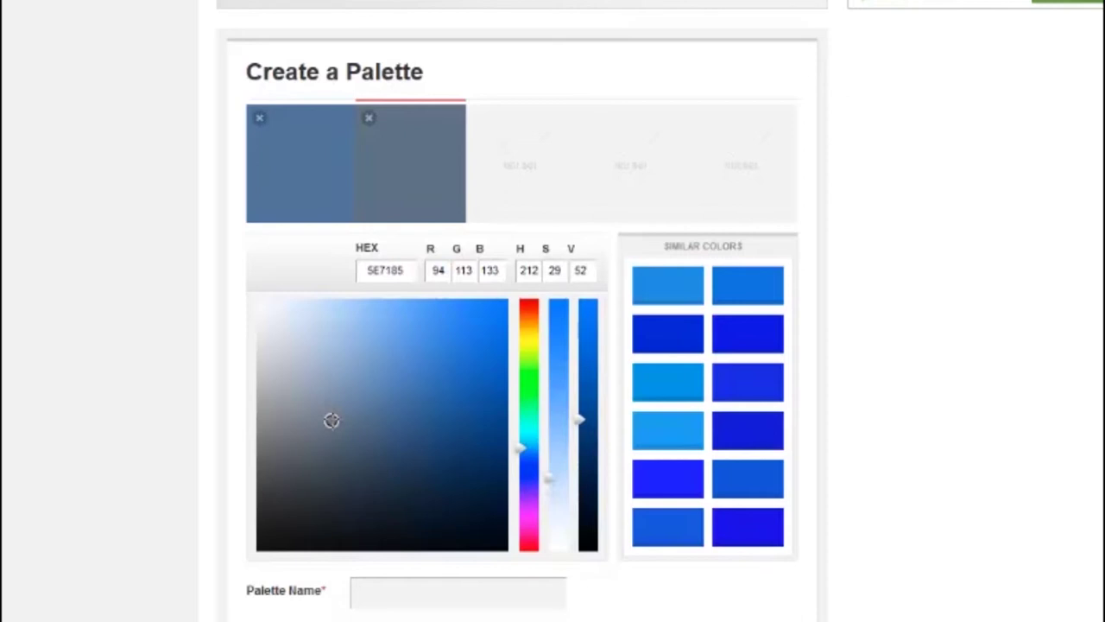
click(536, 148)
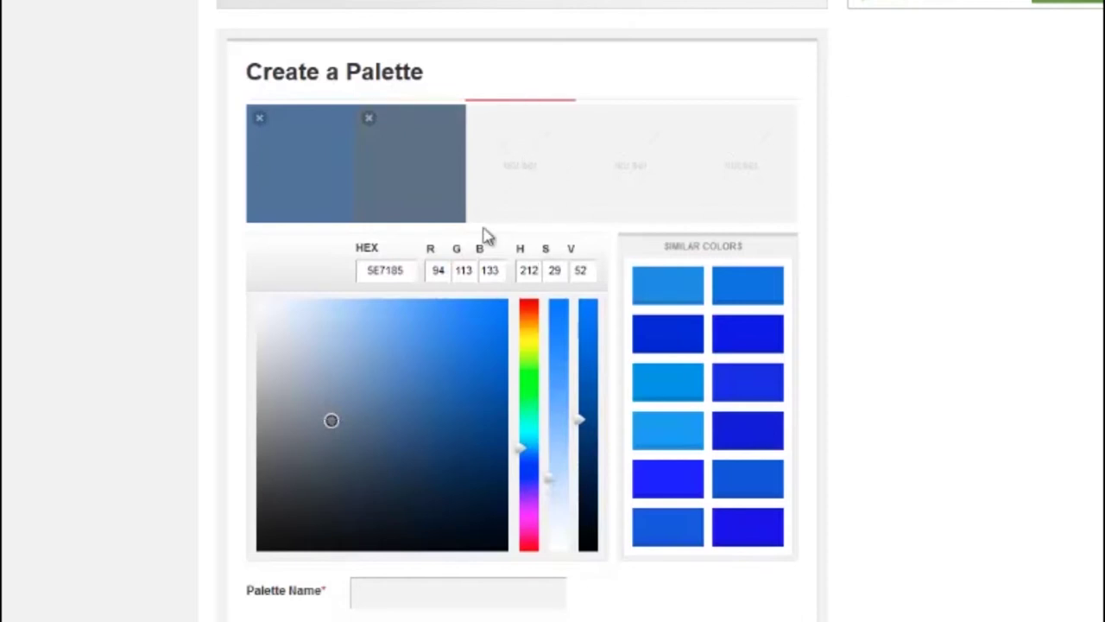
click(261, 303)
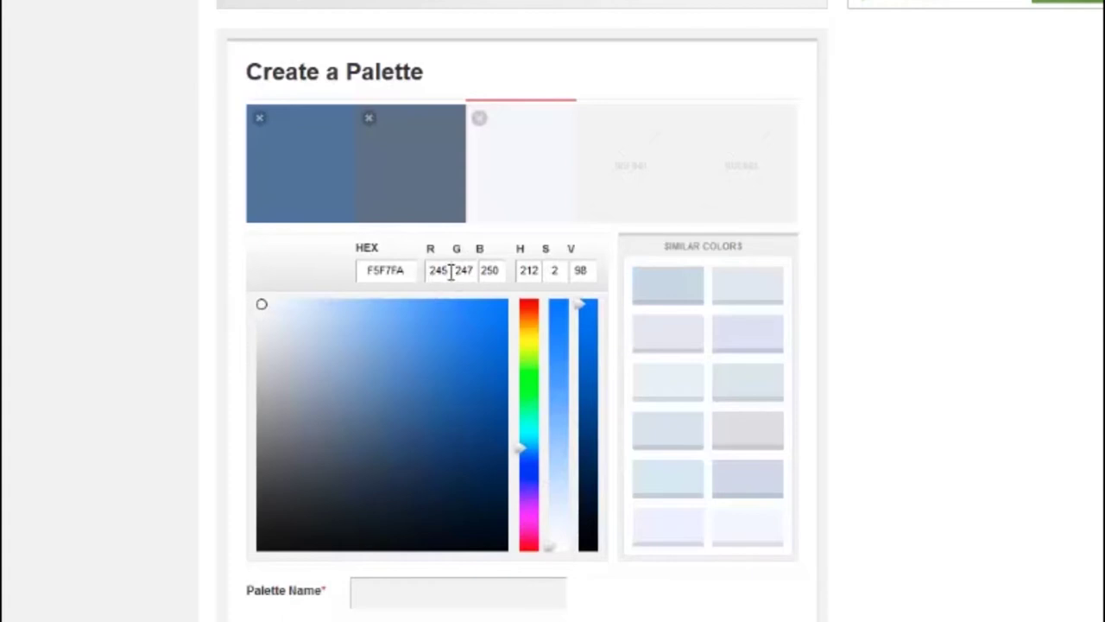
drag(411, 269, 361, 267)
text(FFFFFF)
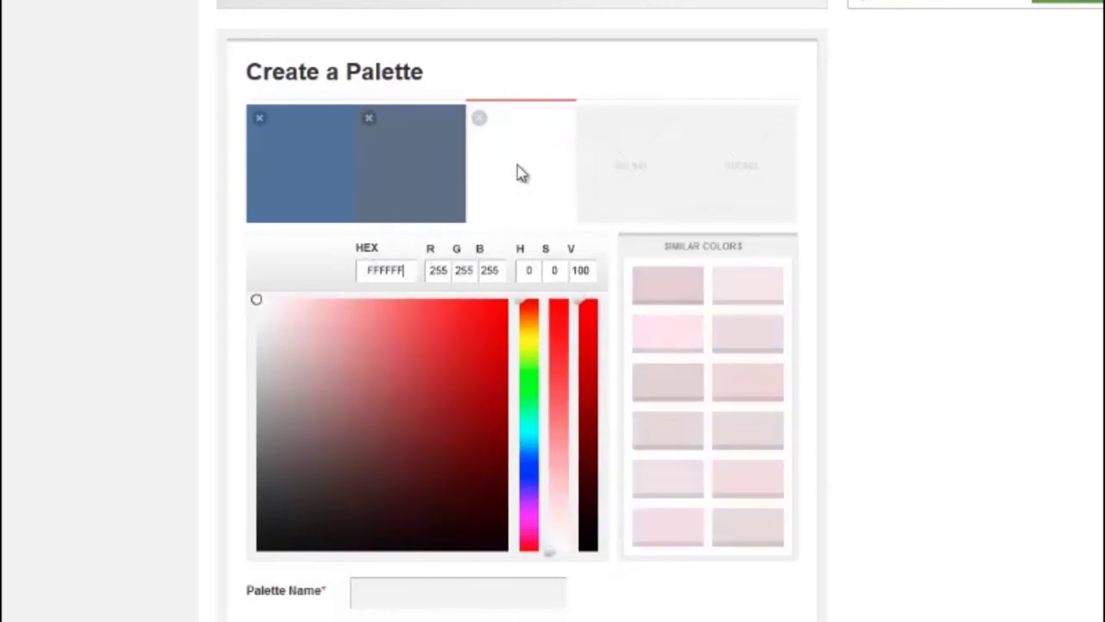
click(641, 156)
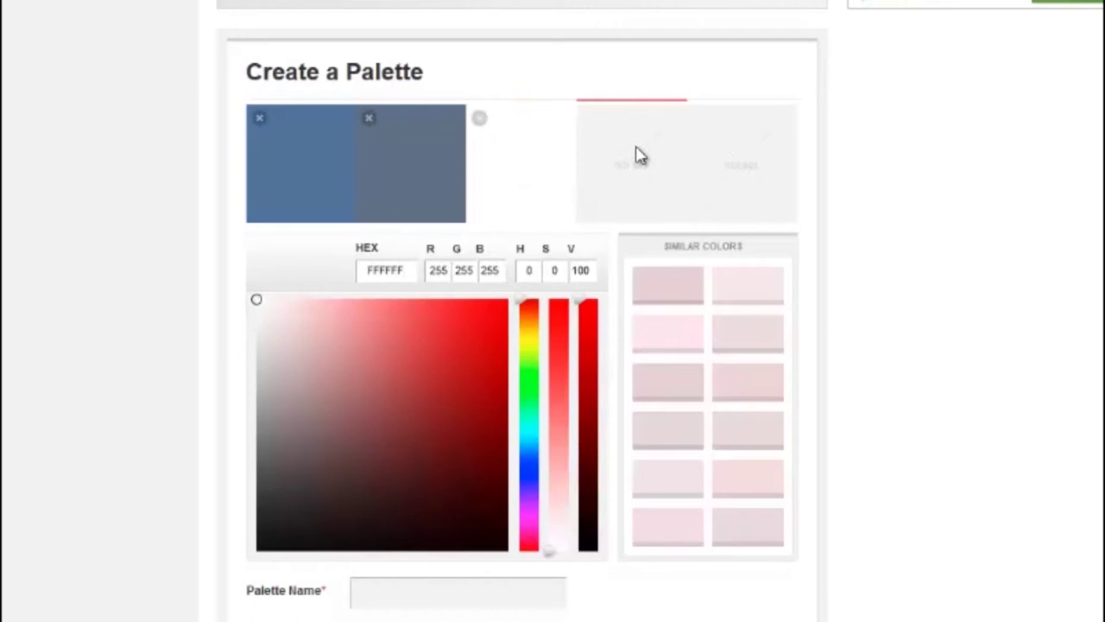
- Make the fourth swatch black with hex 000000
click(365, 271)
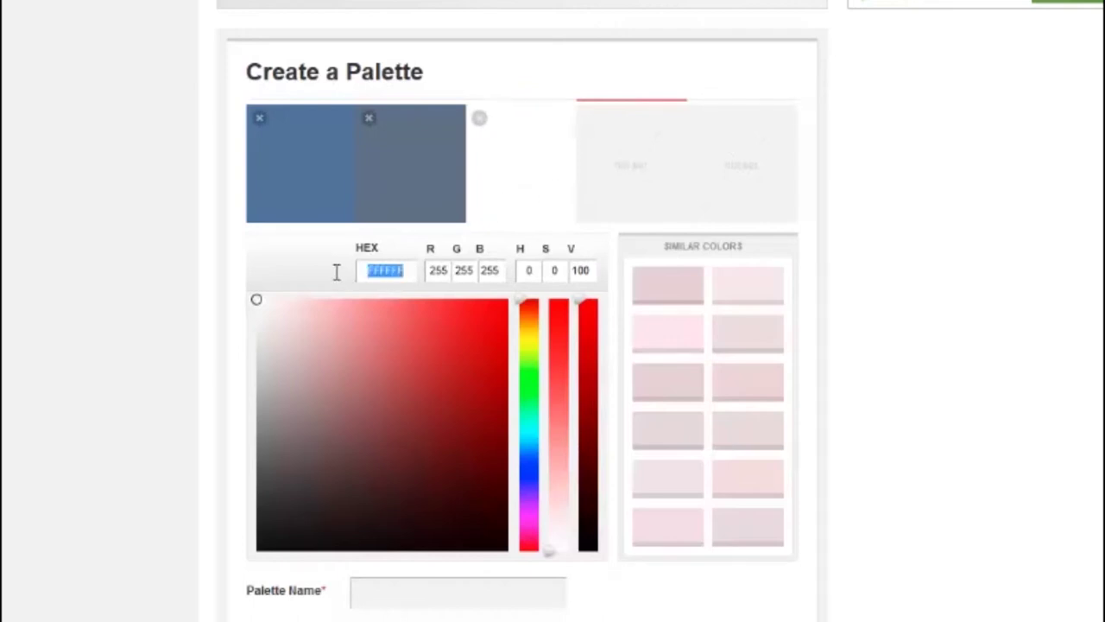
text(000)
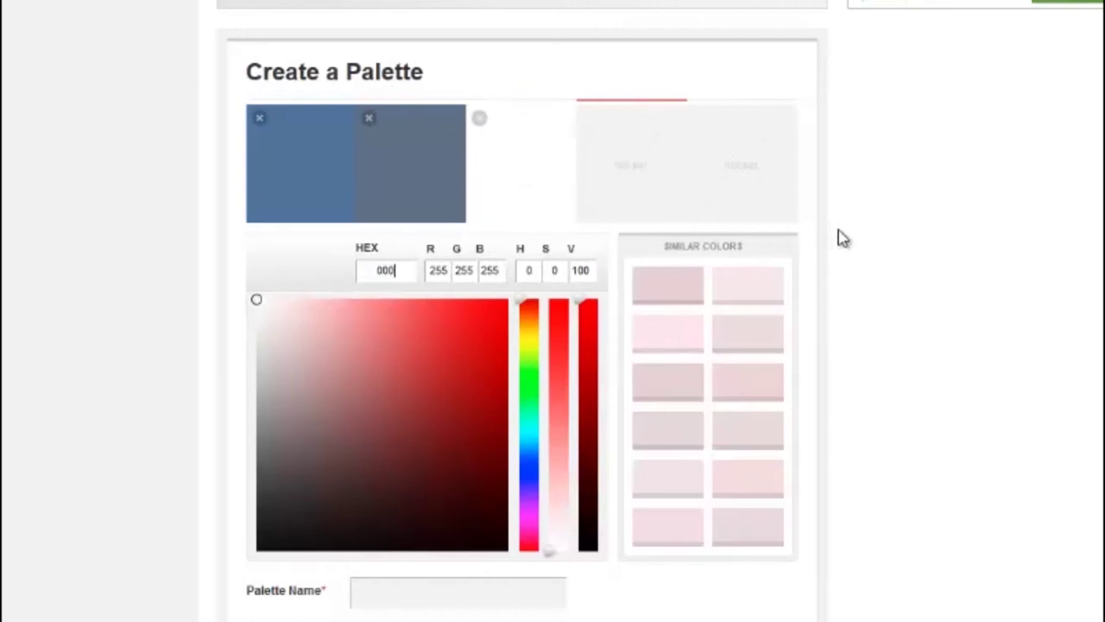
text(000)
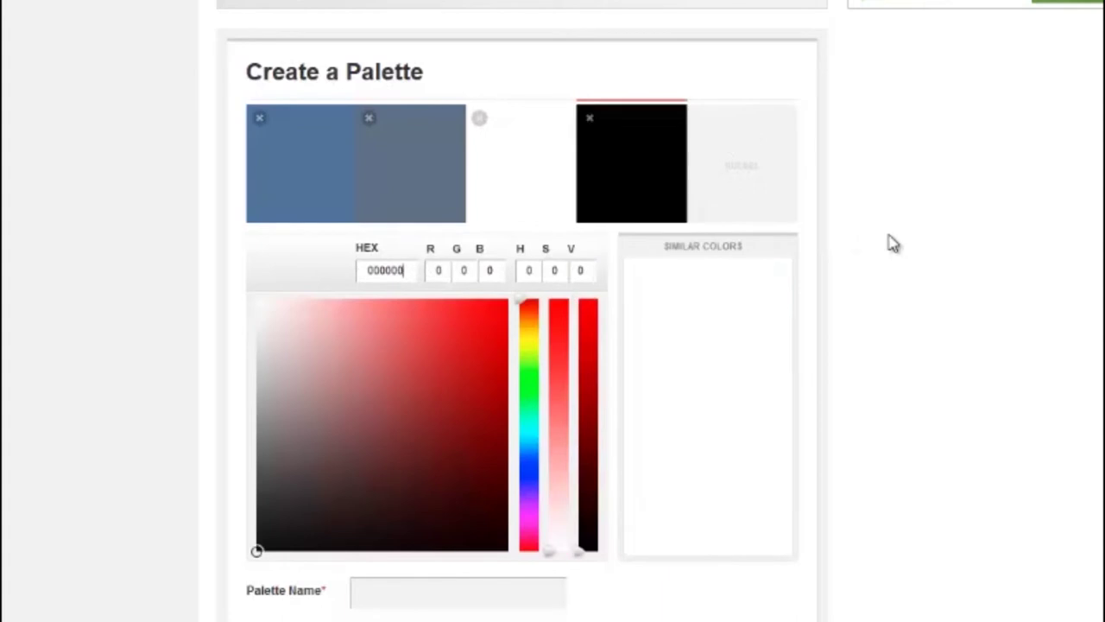
key(Tab)
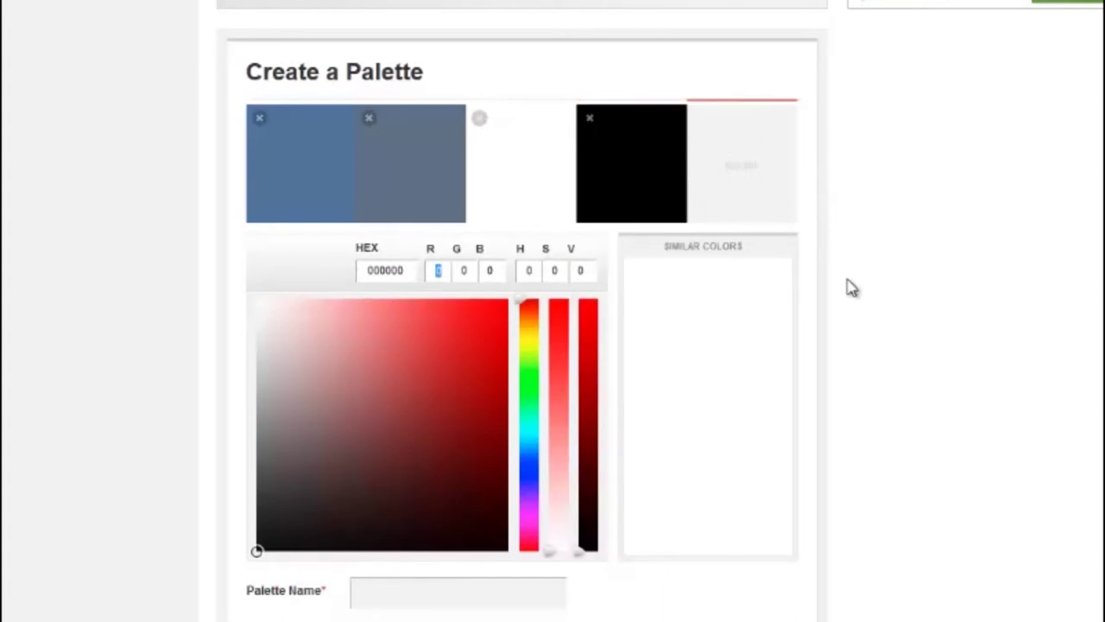
- Set the fifth swatch to olive green 6C7D4C from the yellow-green hue
click(527, 354)
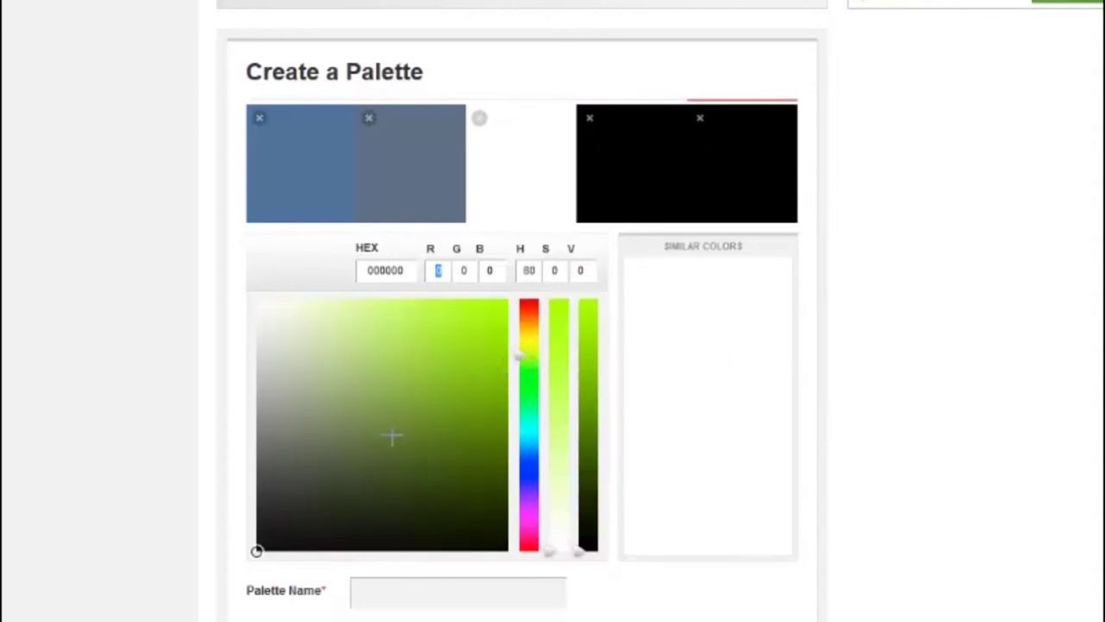
click(360, 467)
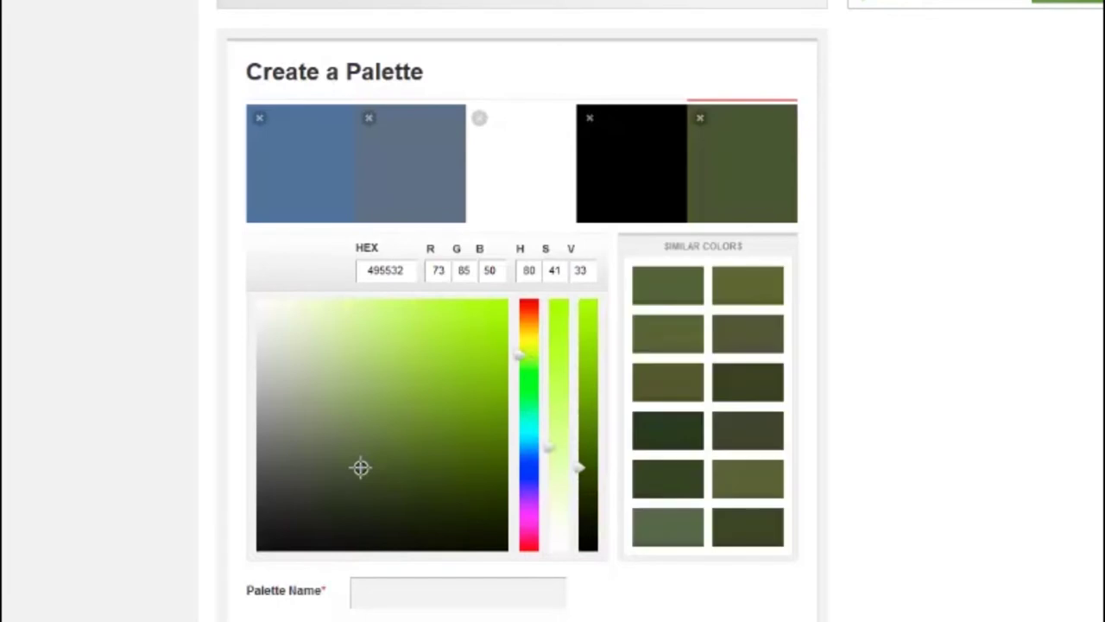
click(354, 429)
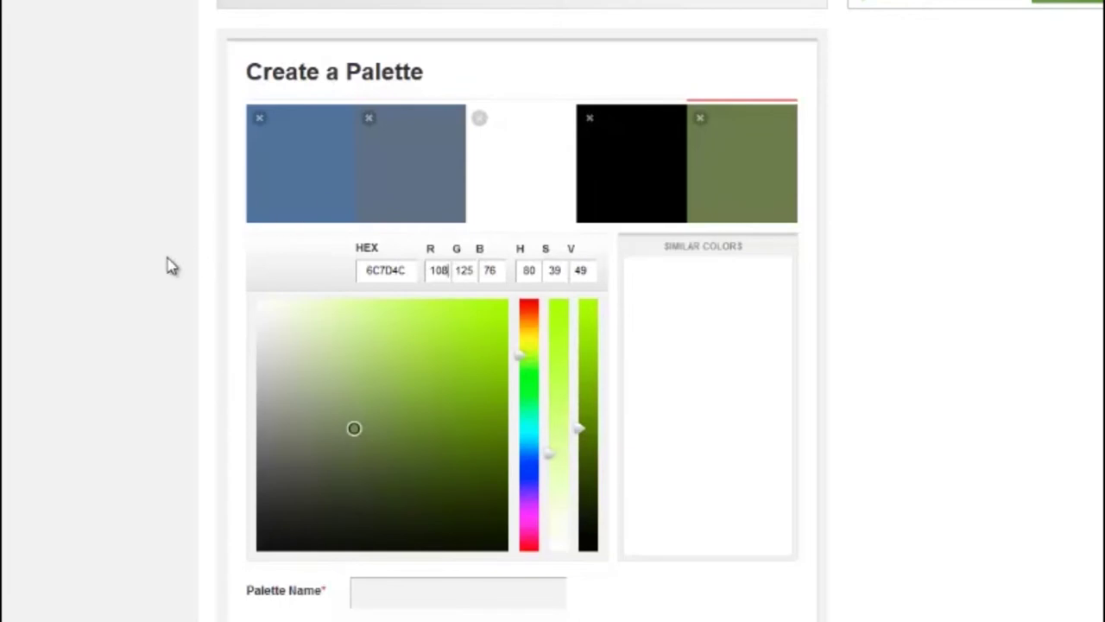
click(455, 602)
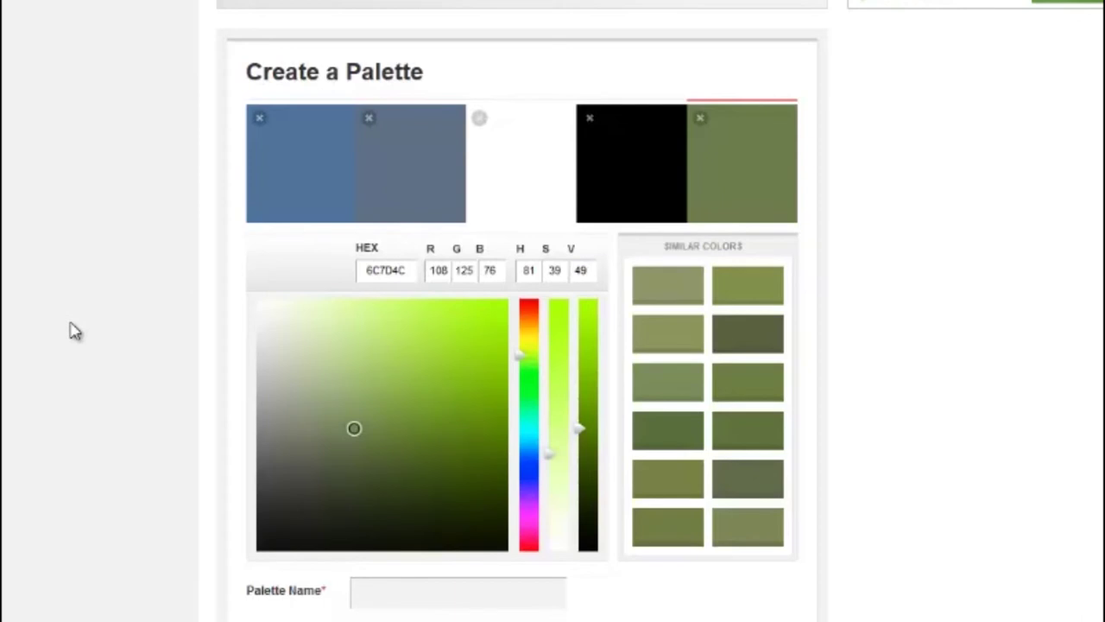
- Name the palette 'Web Color Pallette'
text(Web Color a)
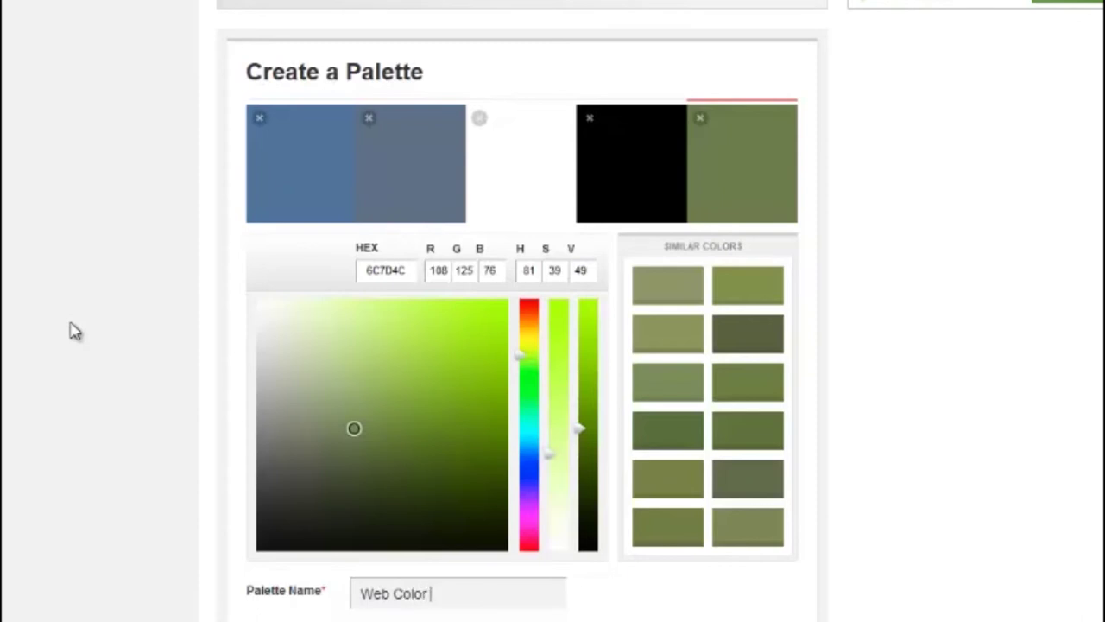
key(BackSpace)
text(Pallette E)
key(BackSpace)
- Add the description 'For CIS 208 Students at Edmonds Community College, Lynnwood, WA'
scroll(186, 522, down, 2)
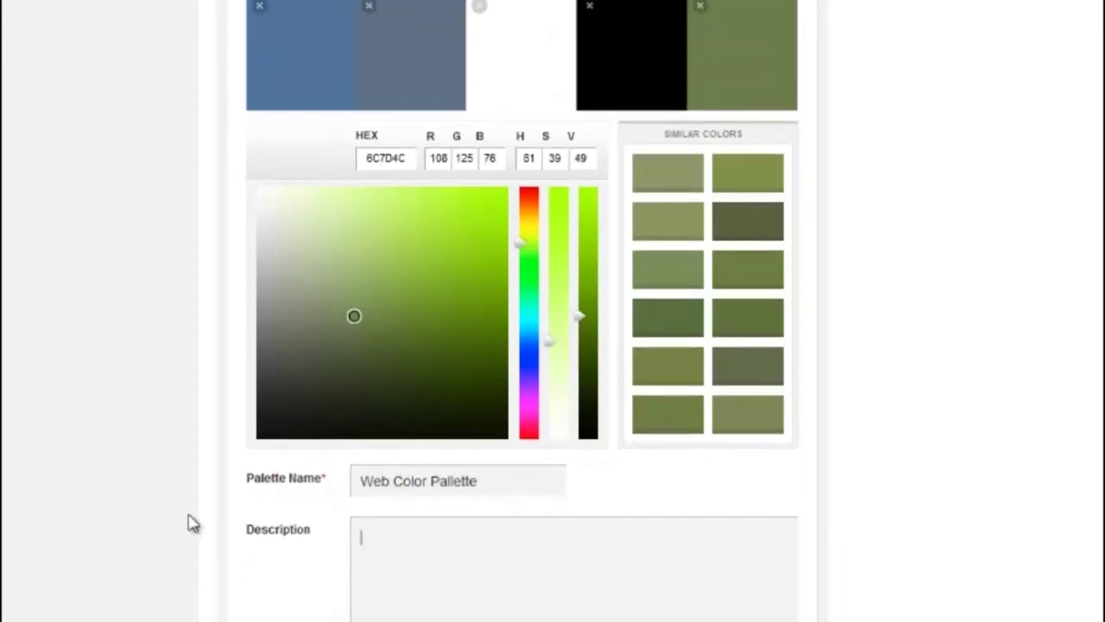
text(For CIS 208 Students)
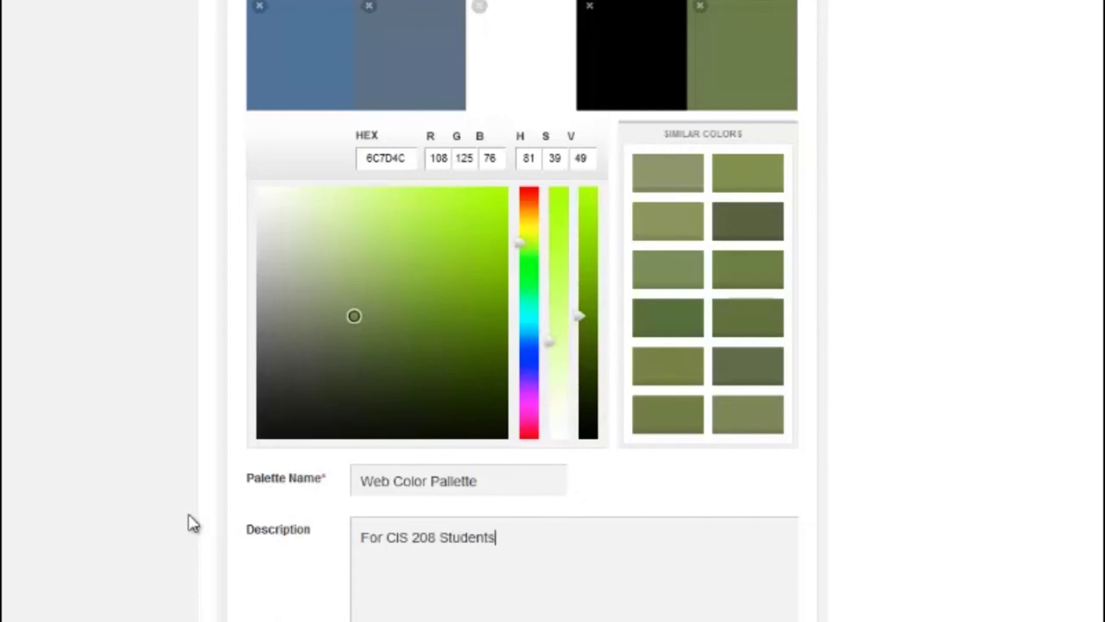
text( at Edmonds)
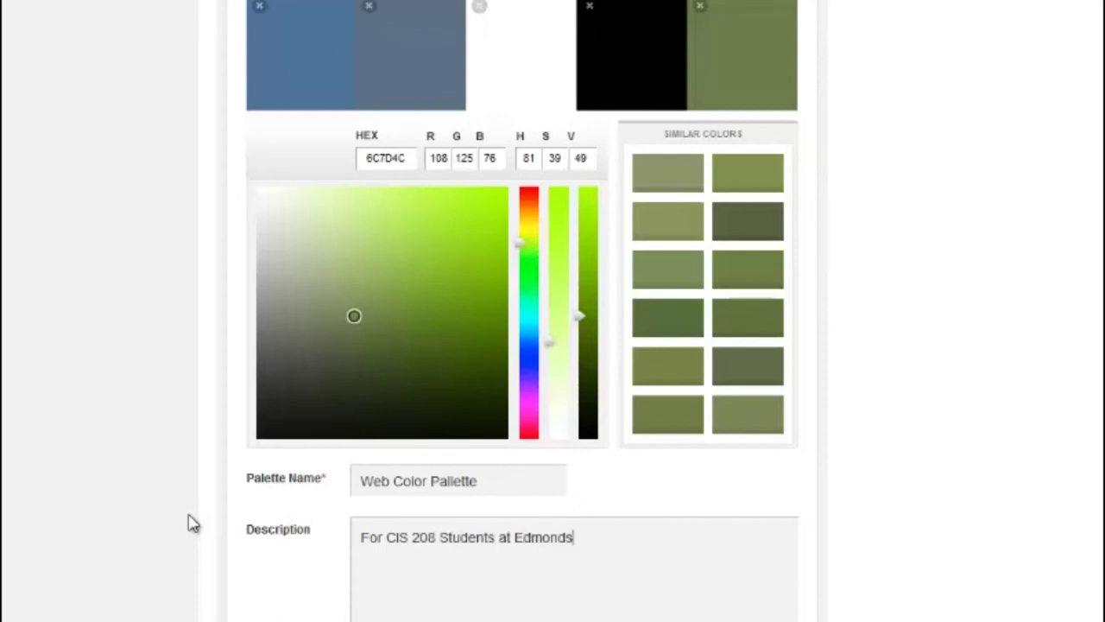
text( Community Coll)
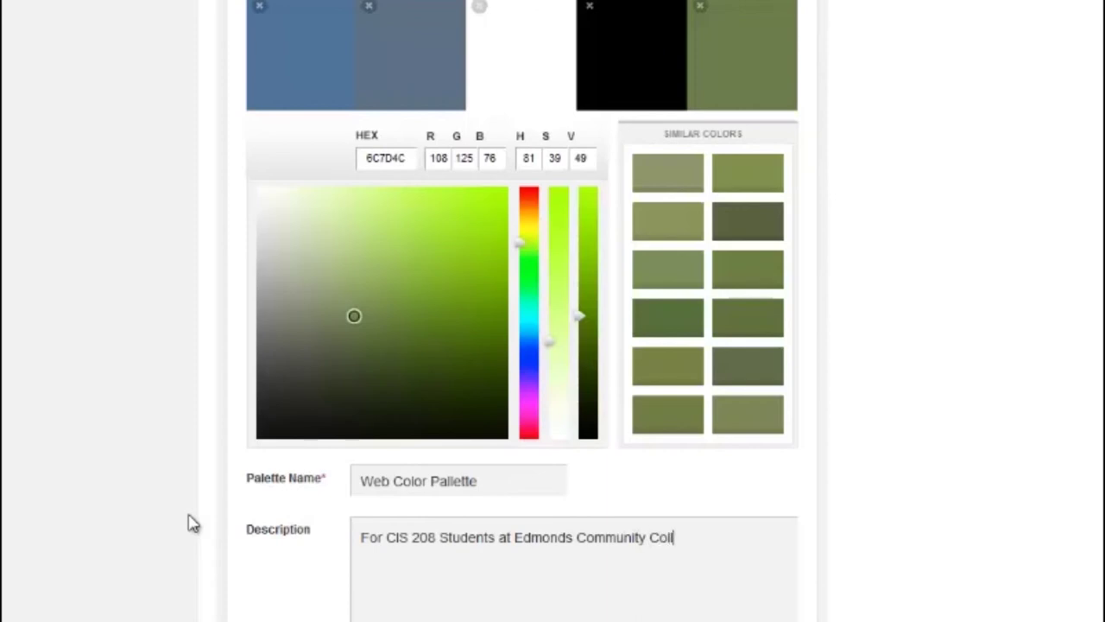
text(ege, Lynnwoo)
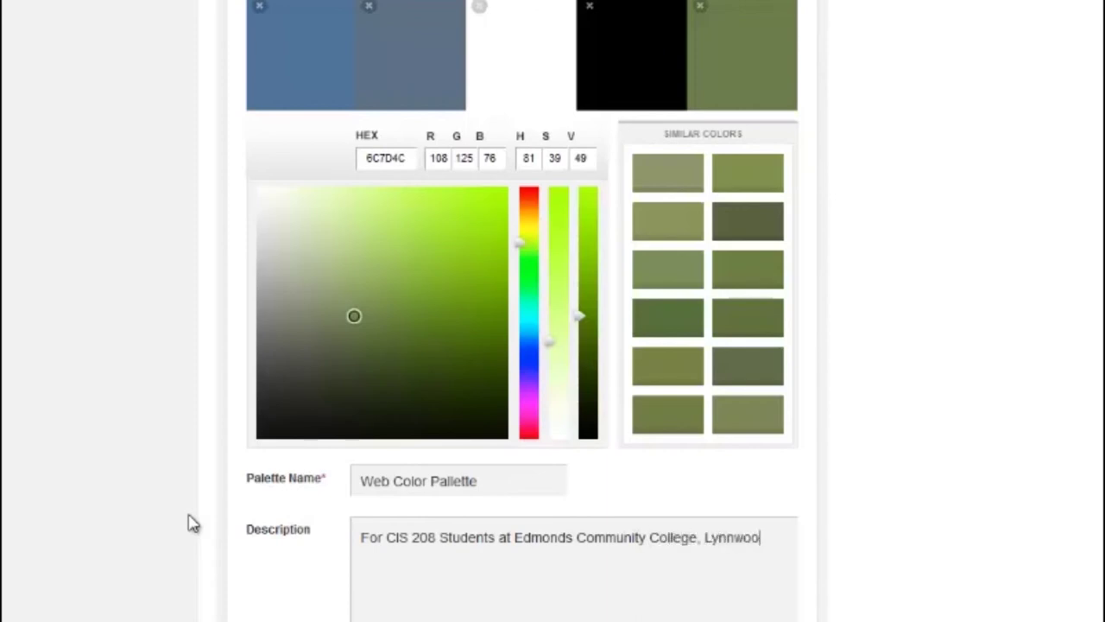
text(d, WA)
scroll(183, 515, down, 3)
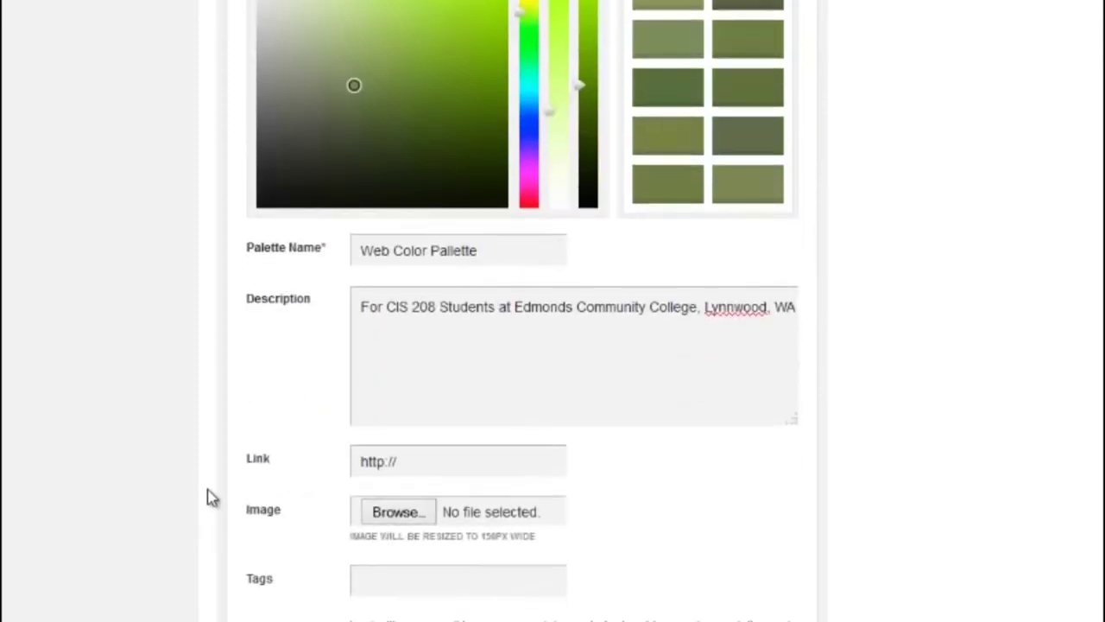
scroll(211, 495, down, 2)
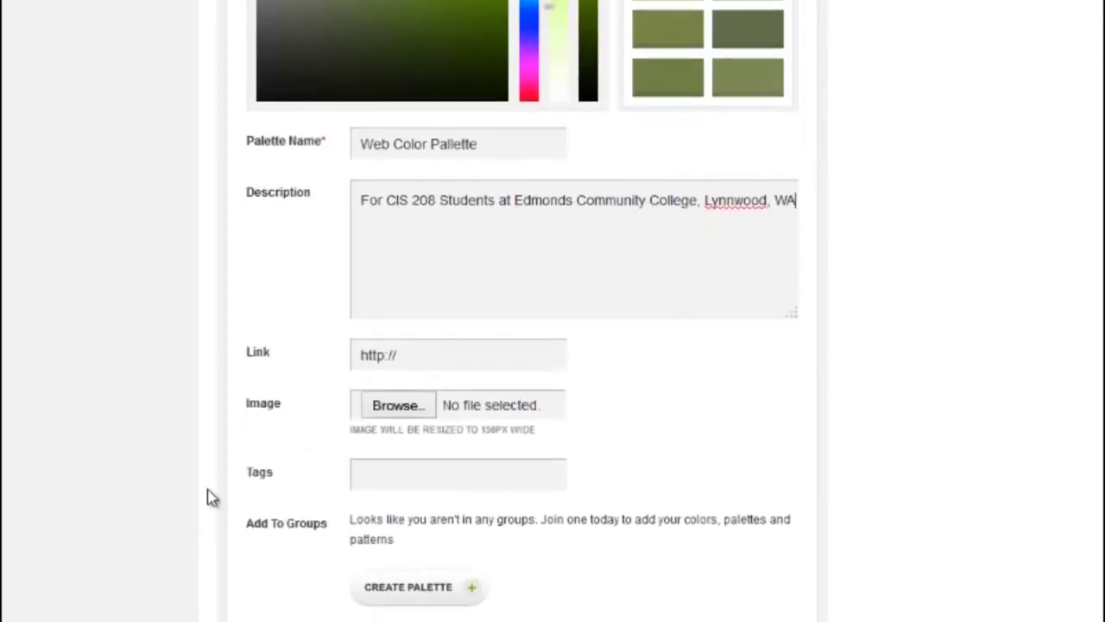
- Create the palette, naming its blue colour 'EdCC Web Blue'
click(430, 595)
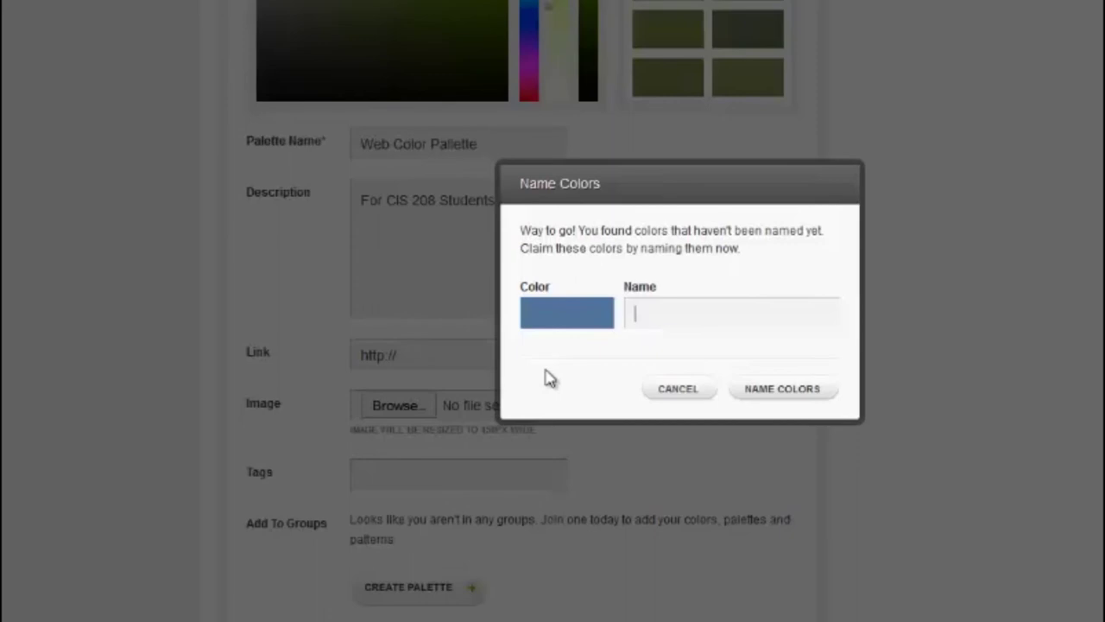
text(EdCC Web Blue)
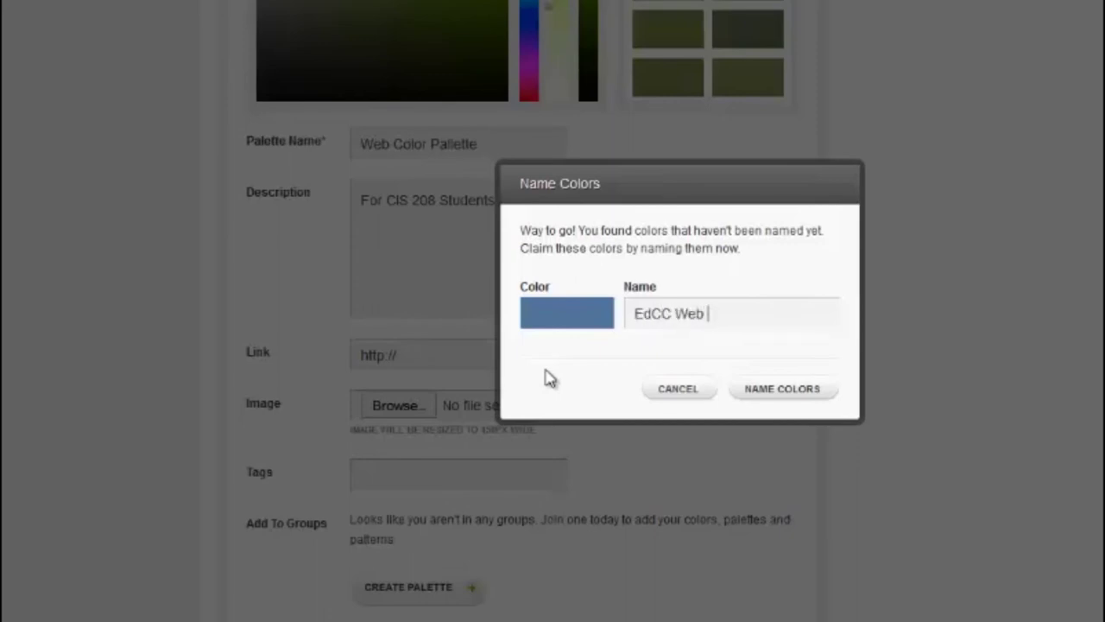
click(769, 390)
scroll(47, 436, up, 1)
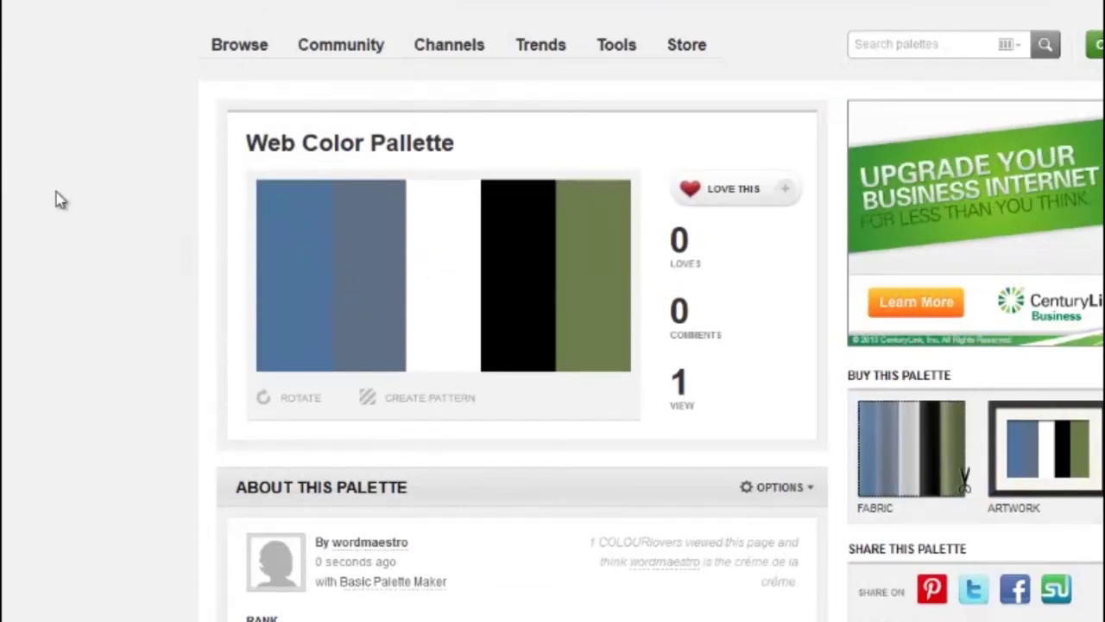
- Download the Web Color Pallette as HTML and open the file in Firefox
scroll(69, 198, down, 2)
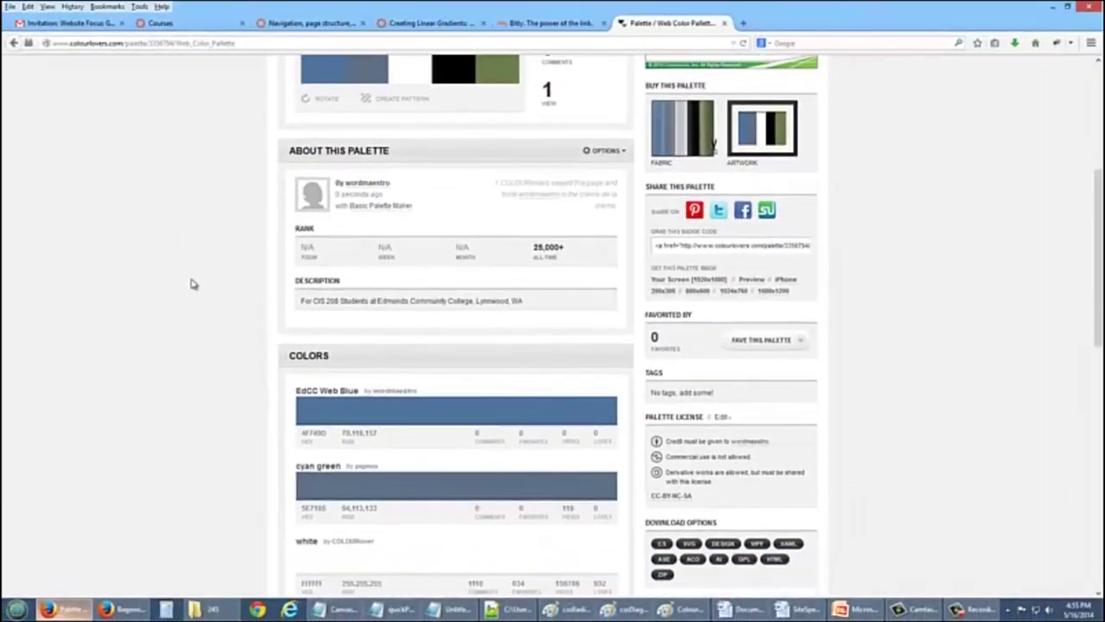
scroll(698, 484, down, 1)
click(775, 467)
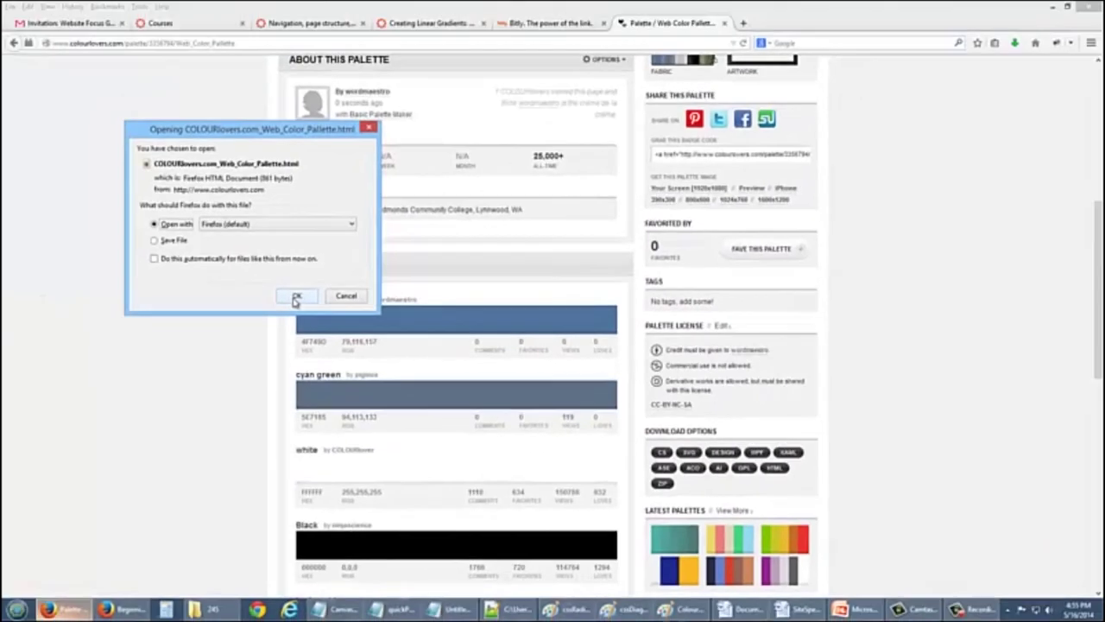
click(298, 299)
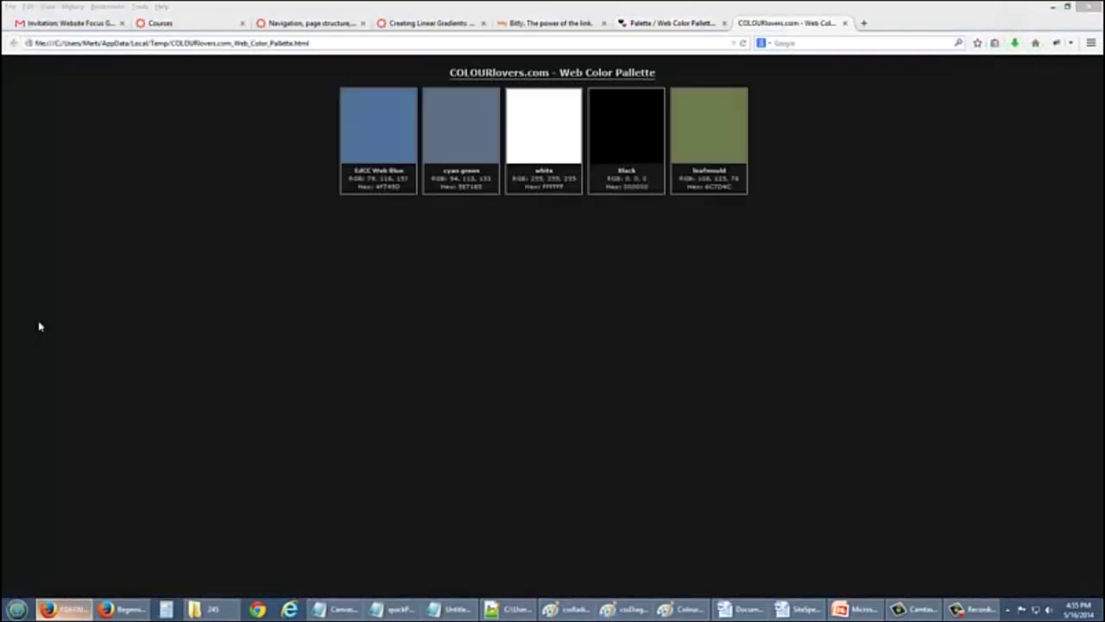